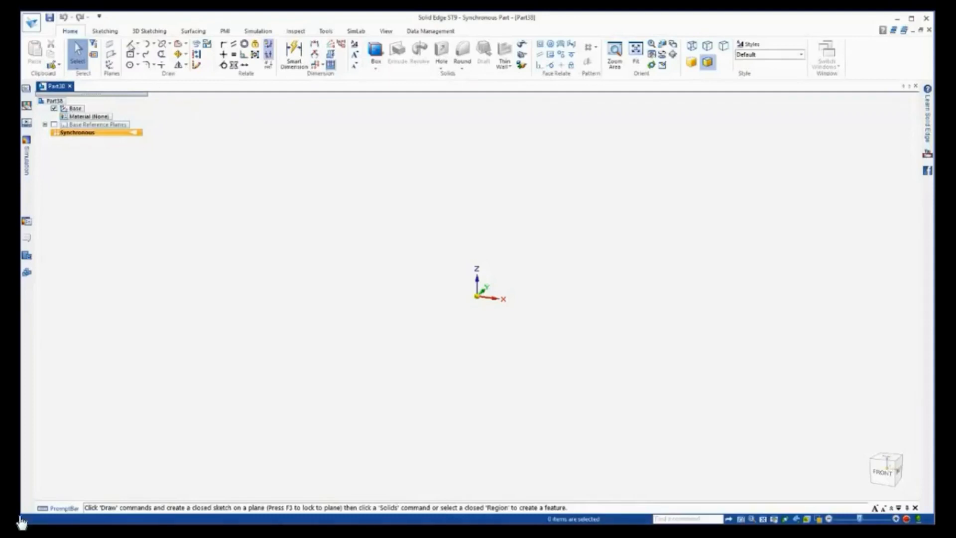
Sketch a closed four-sided profile of slanted lines around the origin with the Line tool
key(l)
click(348, 187)
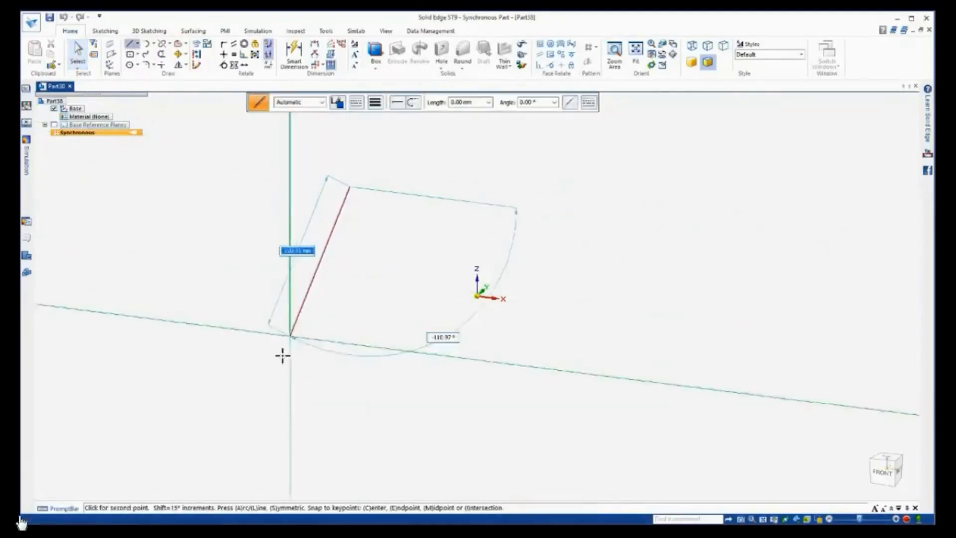
click(278, 364)
click(687, 438)
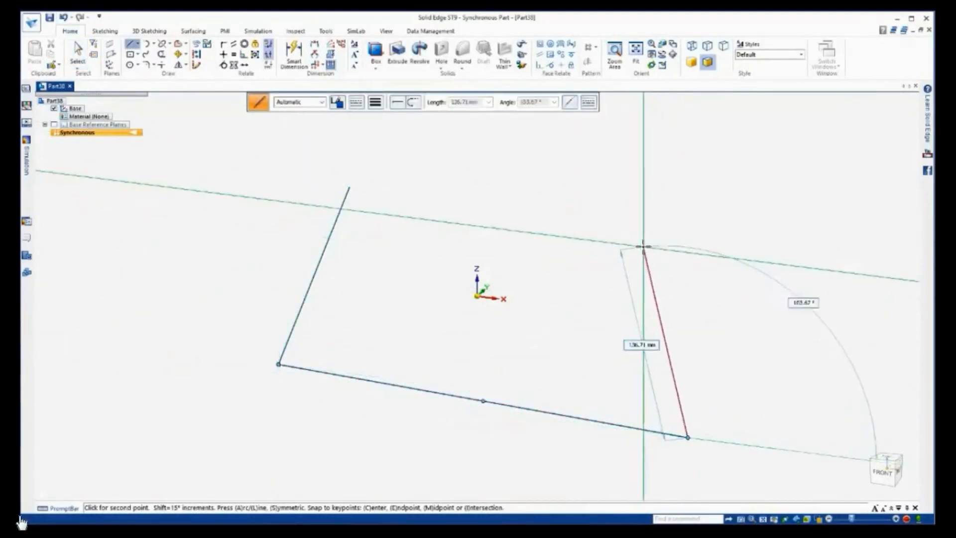
click(643, 246)
click(349, 187)
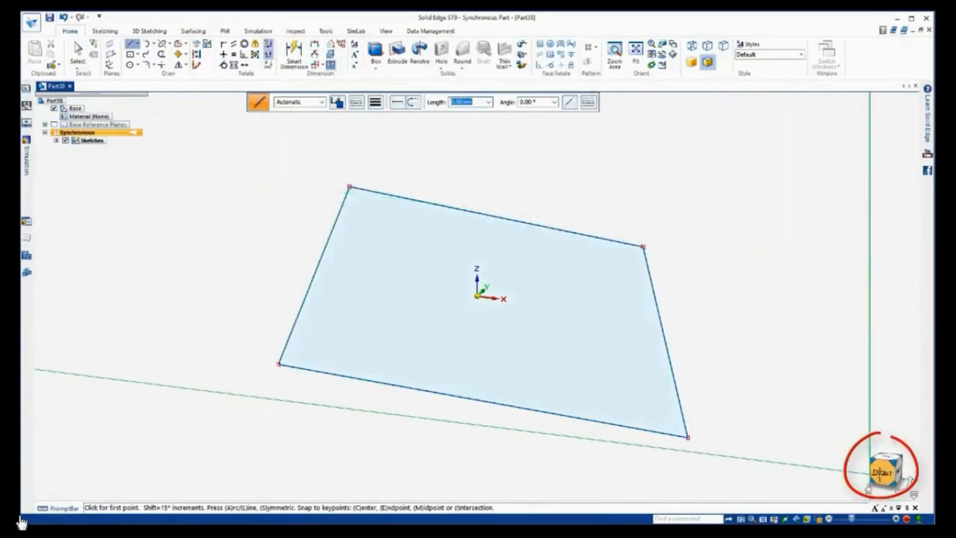
Orient the view to the front and make the profile's bottom line horizontal with a Horizontal/Vertical relation
click(882, 471)
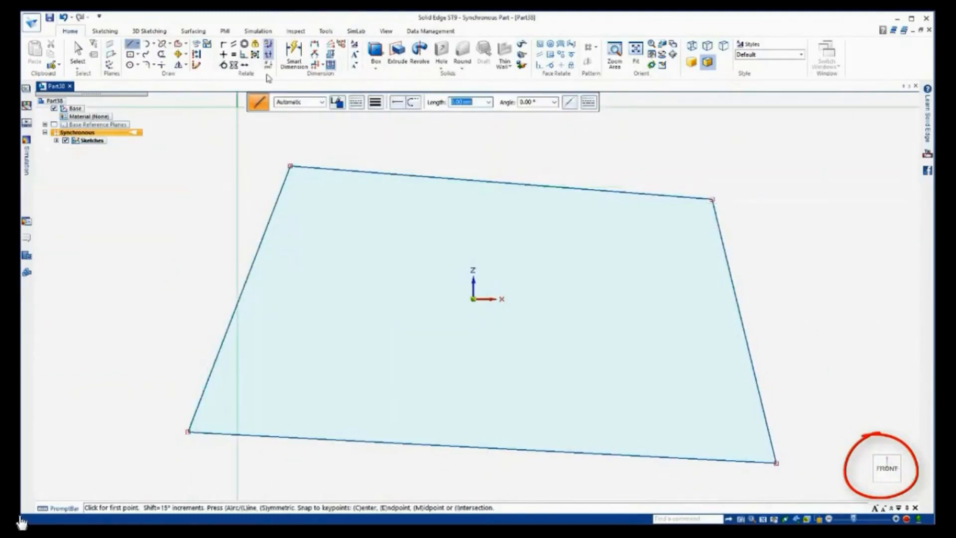
click(222, 56)
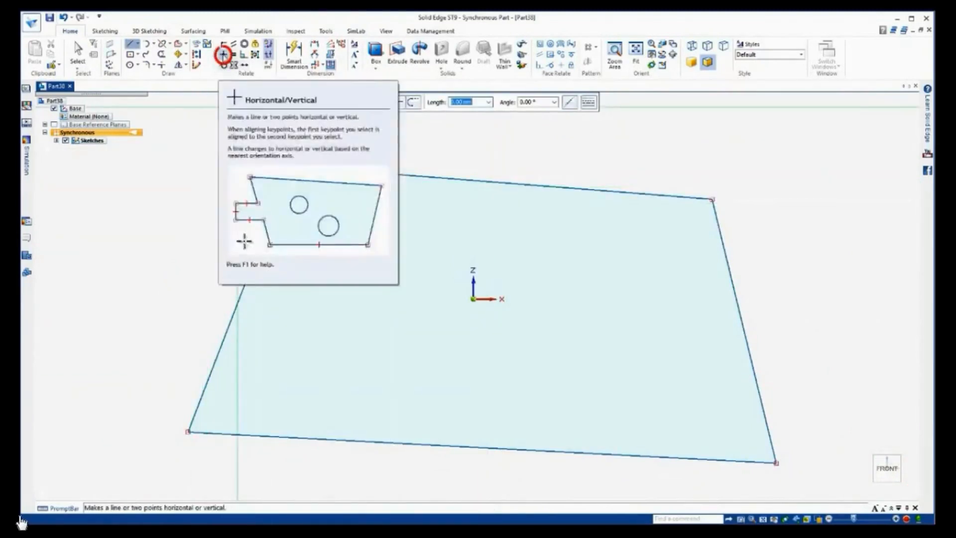
click(619, 454)
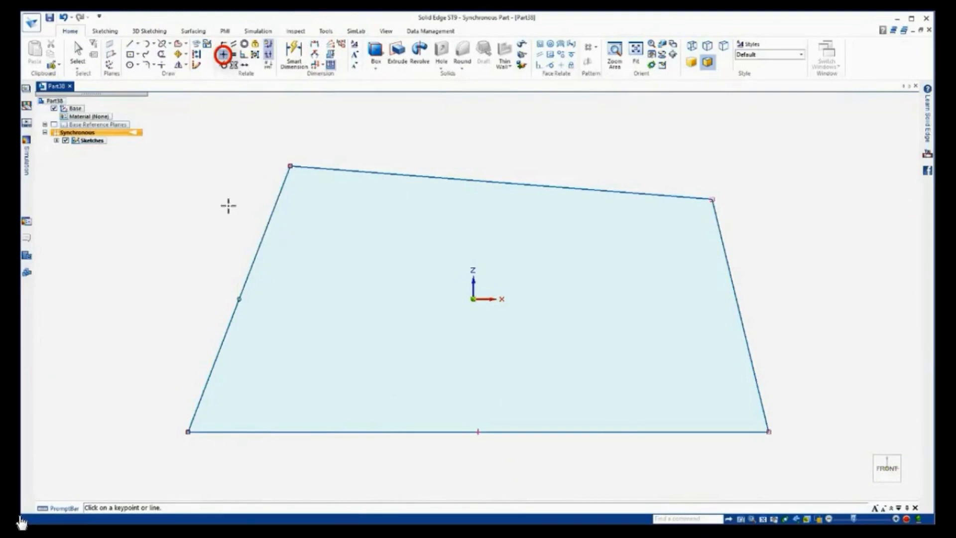
Apply Perpendicular relations between the top and right, top and left, and right and bottom lines to square the profile
click(242, 54)
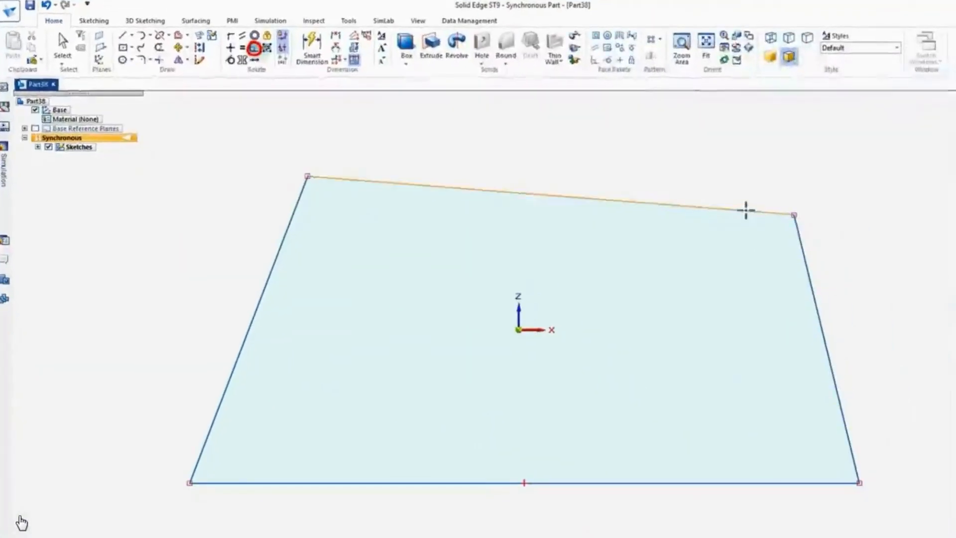
click(746, 211)
click(798, 232)
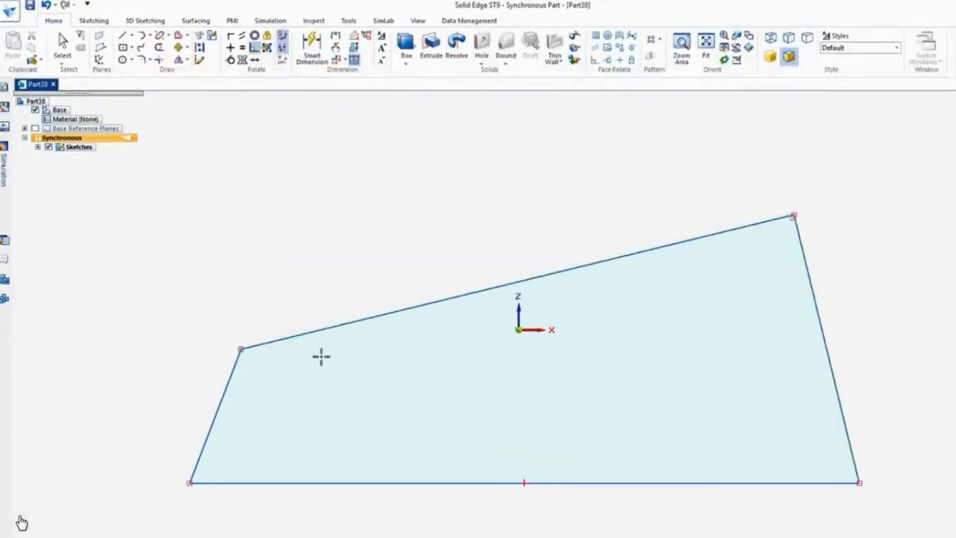
click(259, 344)
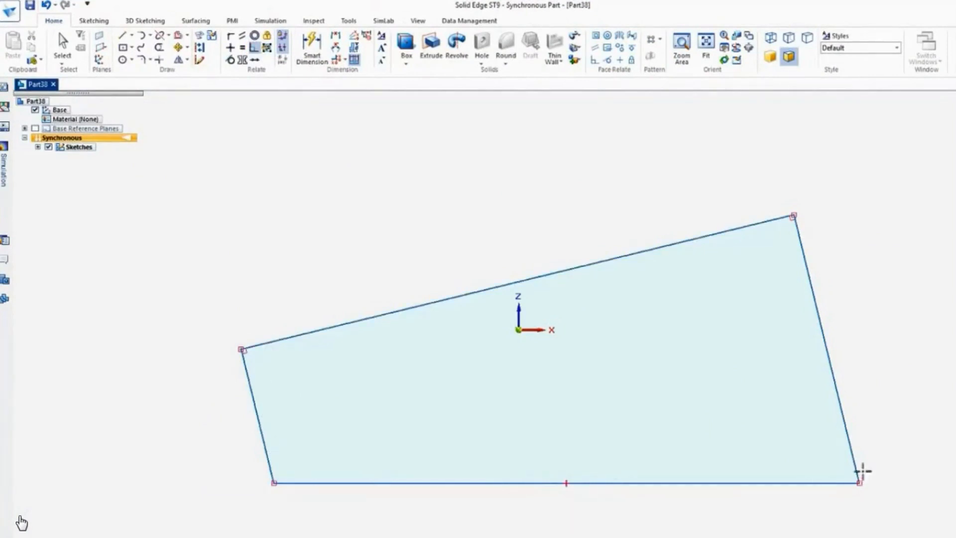
click(851, 453)
click(835, 481)
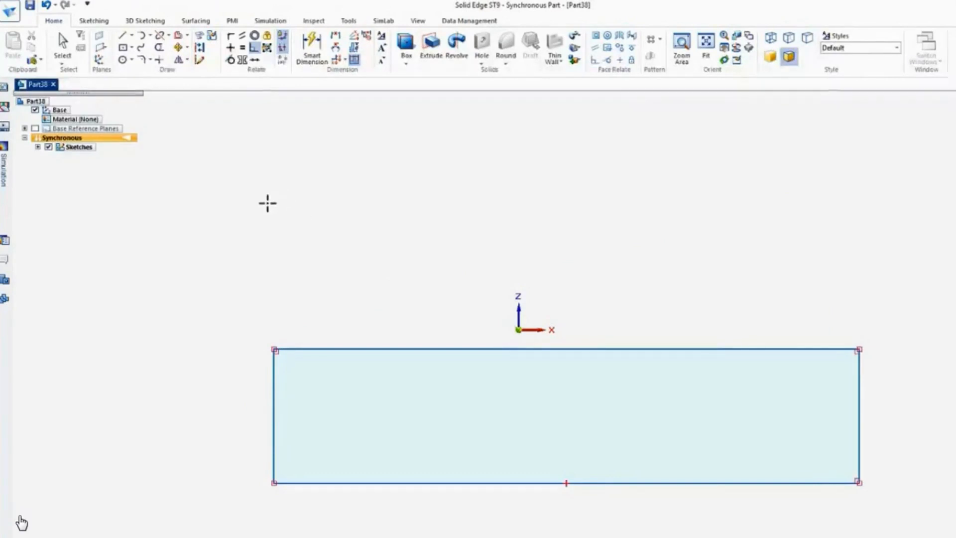
Sketch a separate slanted line about 139.8 mm long at about 155.1° above the rectangle
click(63, 50)
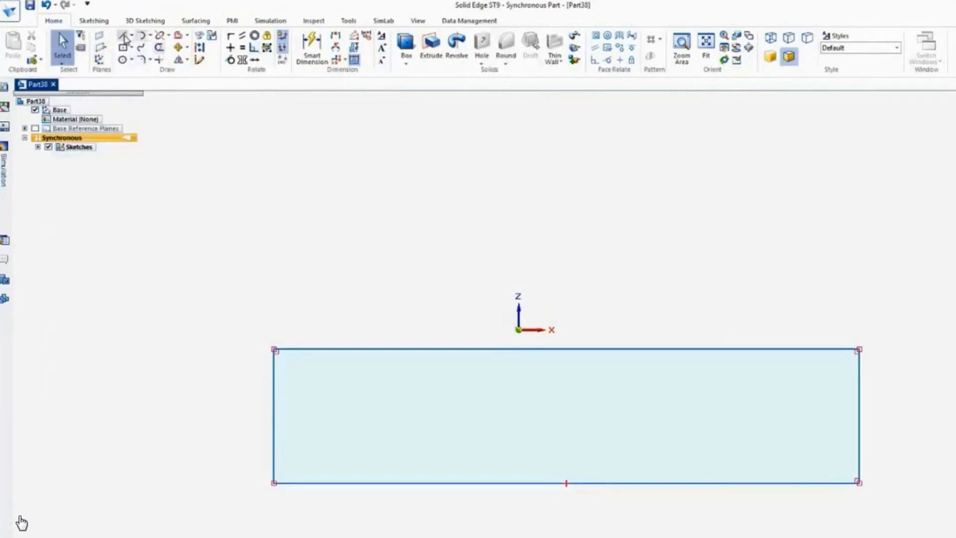
key(l)
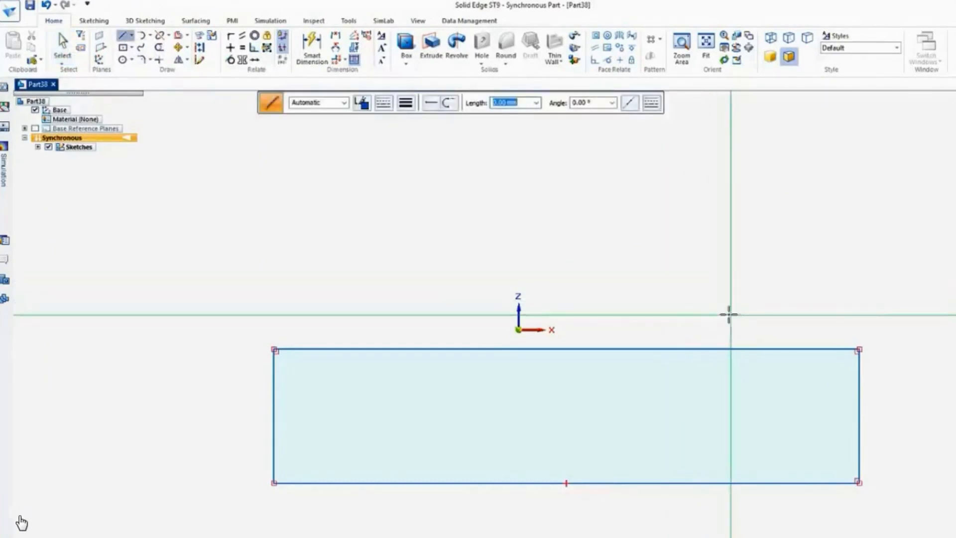
click(717, 291)
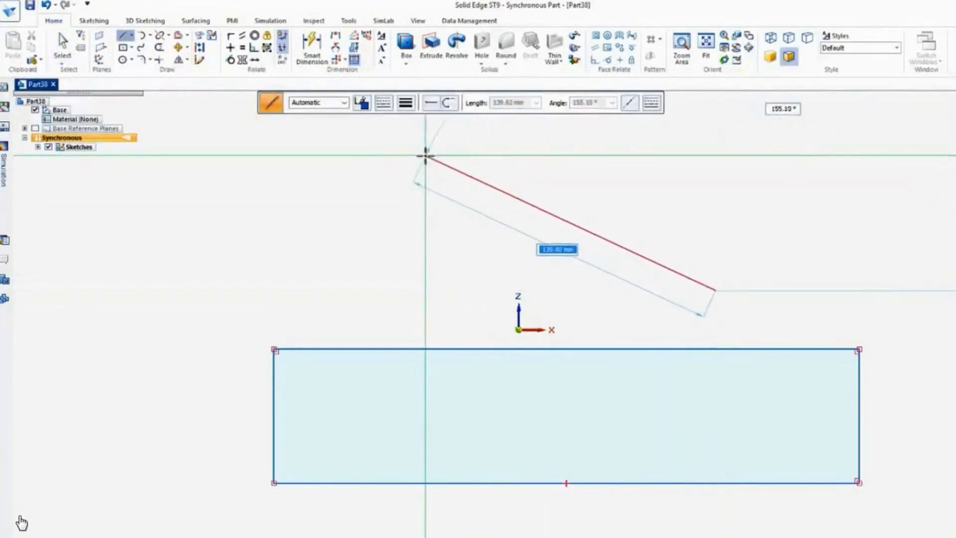
click(426, 156)
click(62, 46)
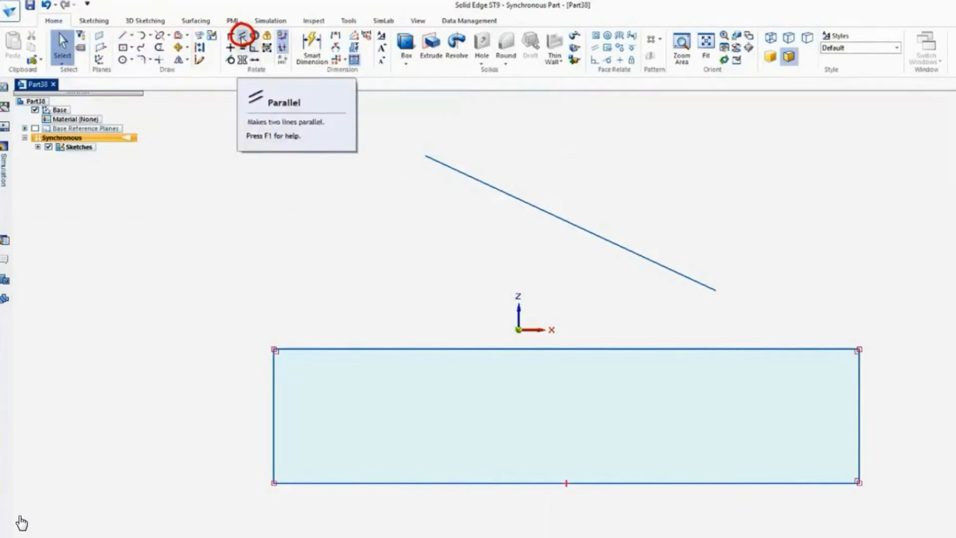
Try a Parallel relation between the slanted line and the rectangle's top edge, and undo it
click(242, 36)
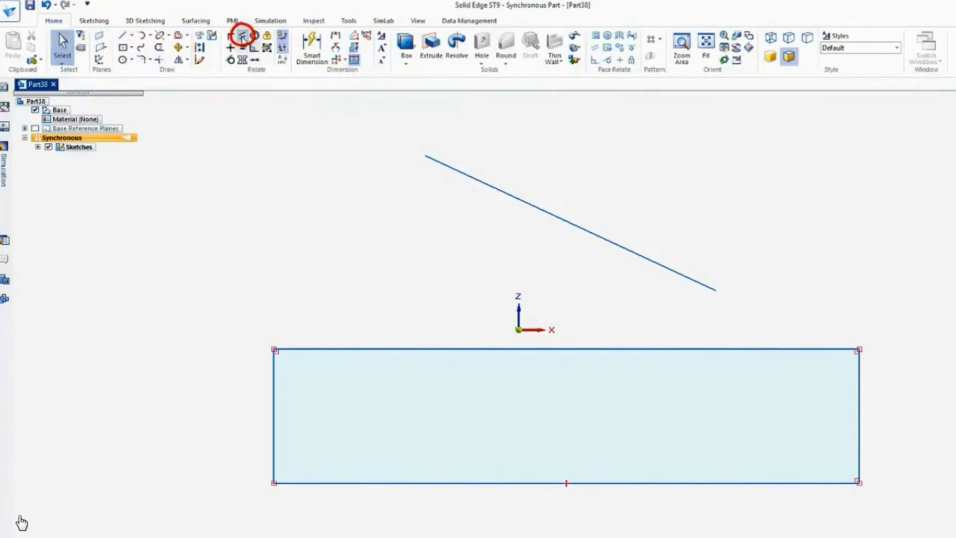
click(482, 182)
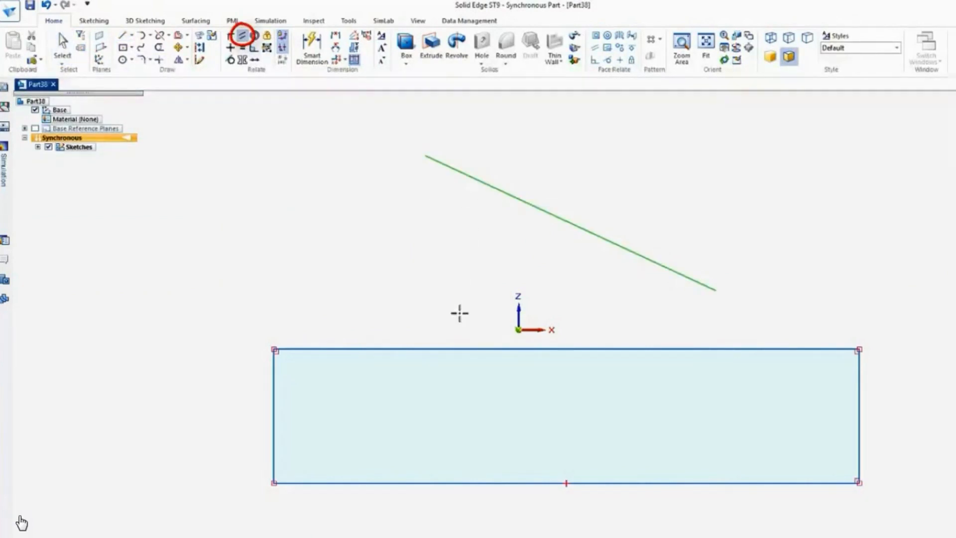
click(461, 350)
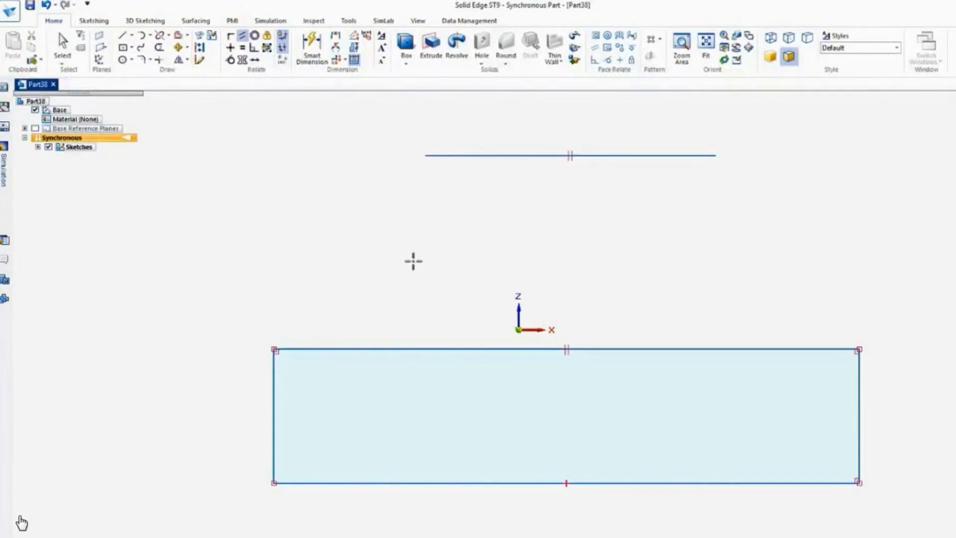
click(46, 5)
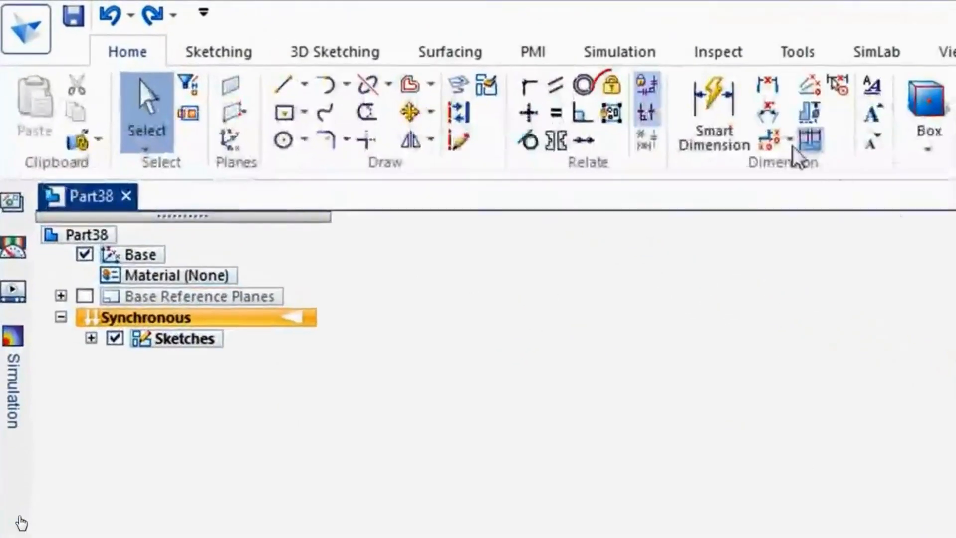
Lock the lower right endpoint of the slanted line in place with the Lock relation
click(612, 87)
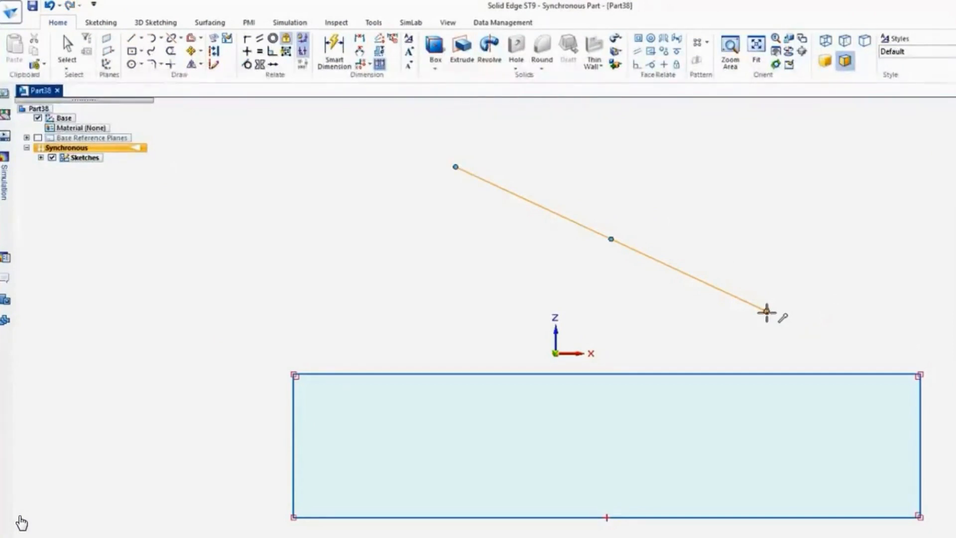
click(767, 312)
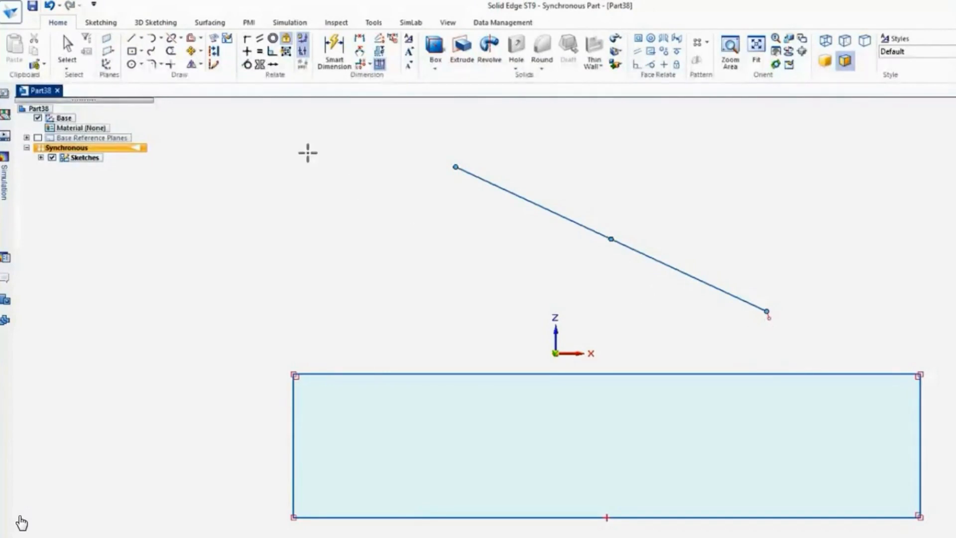
click(67, 48)
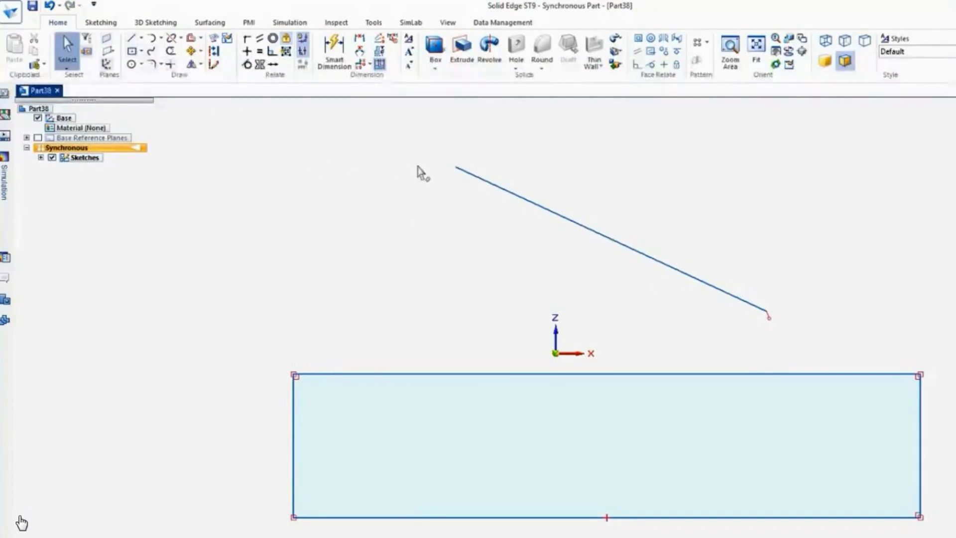
Move the slanted line's free upper endpoint inward until the line is about 106.7 mm long at about 147°
click(466, 173)
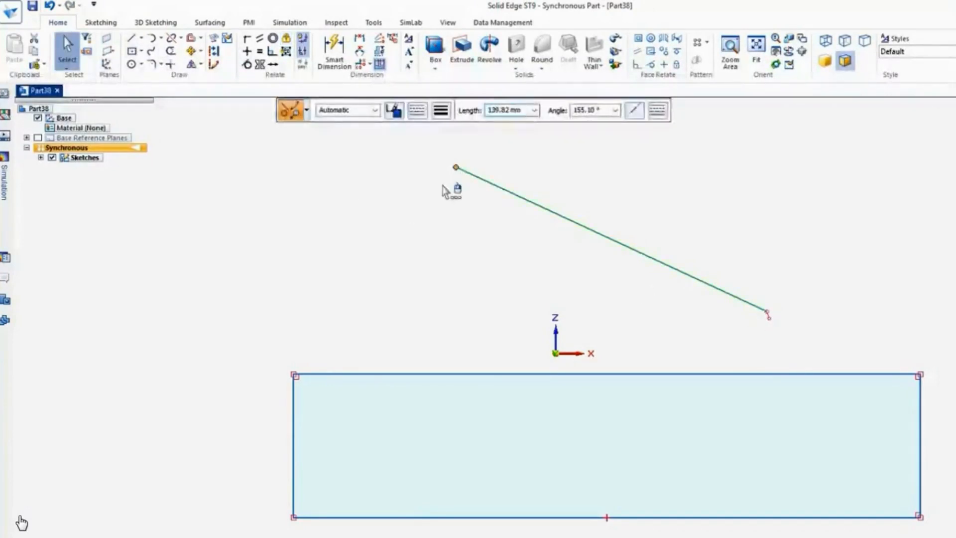
drag(456, 167, 548, 169)
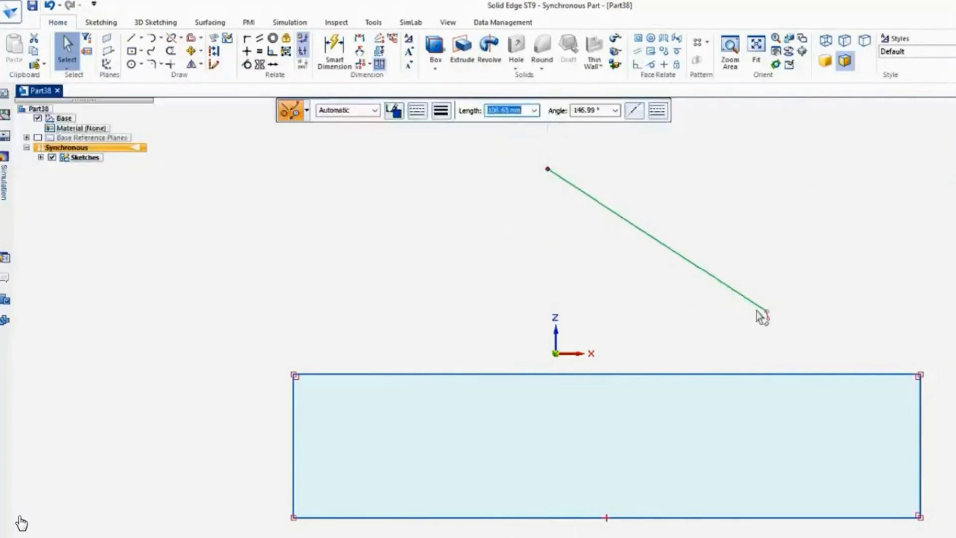
click(50, 6)
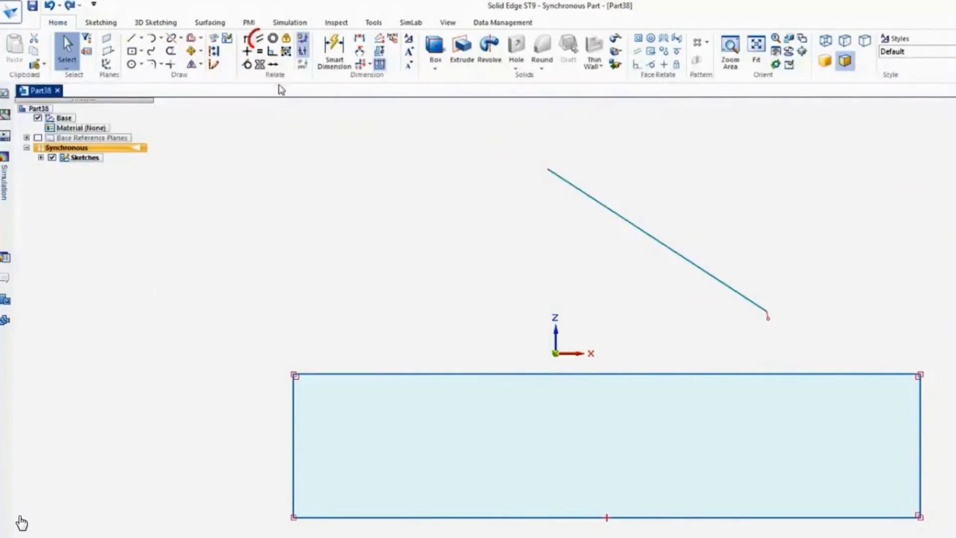
Make the slanted line parallel to the rectangle's top edge while its right endpoint is locked
click(259, 39)
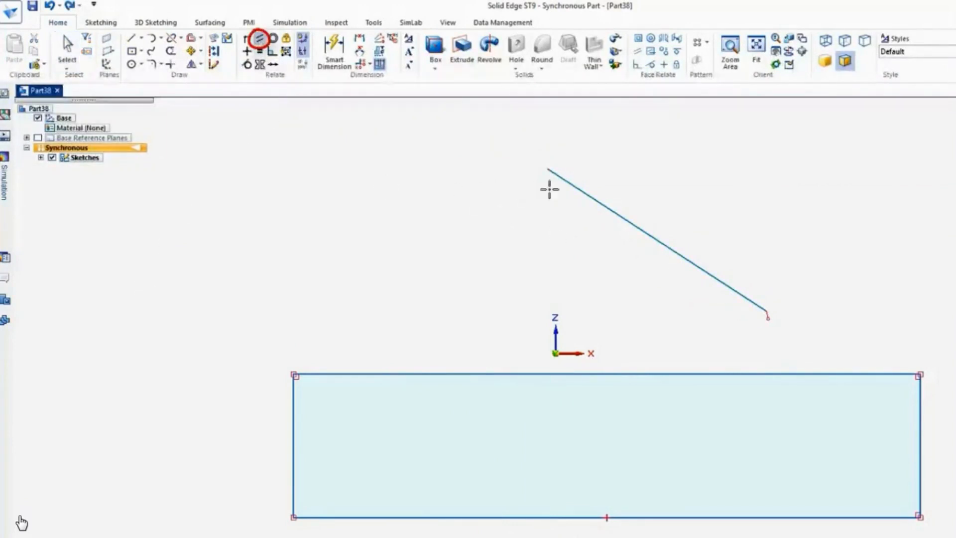
click(581, 192)
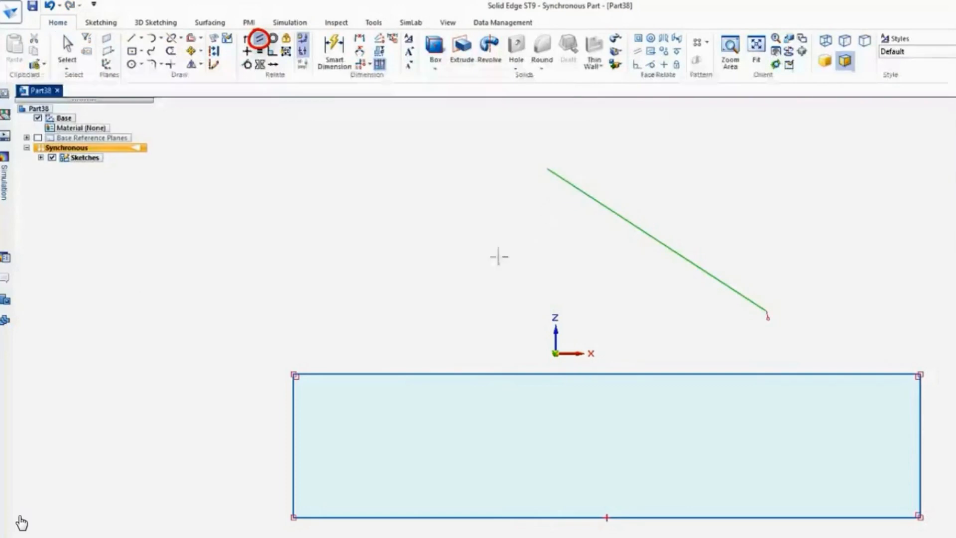
click(461, 375)
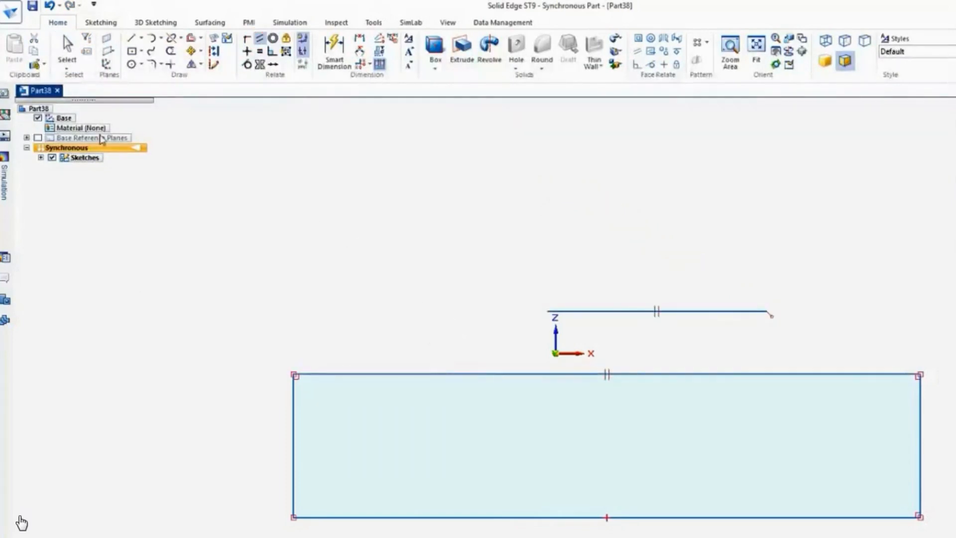
click(68, 47)
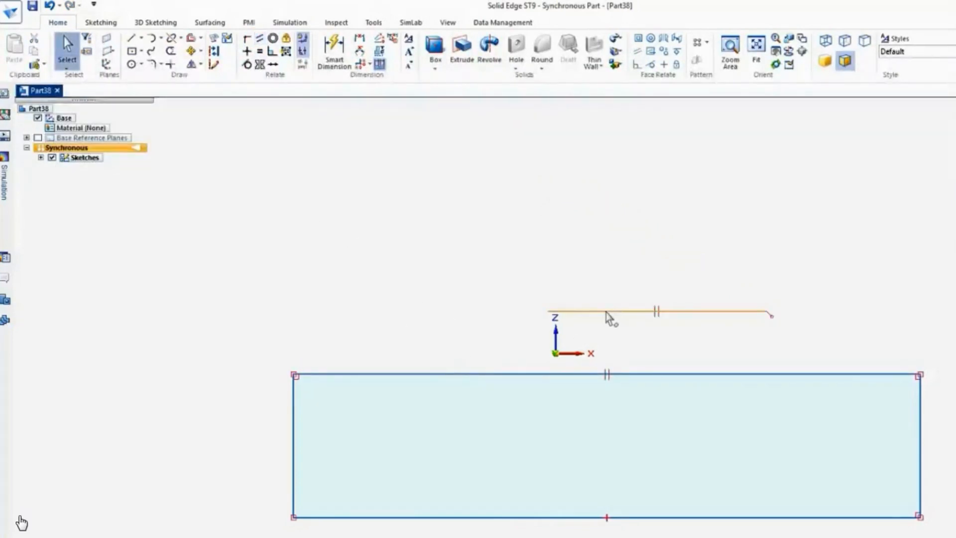
Hide the Base coordinate system and clear the selection of the upper line
click(577, 320)
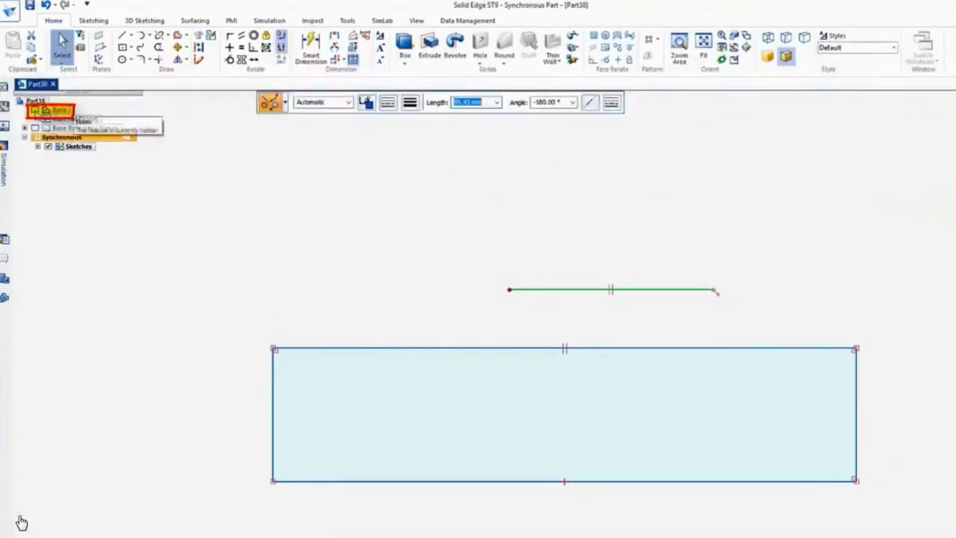
click(35, 110)
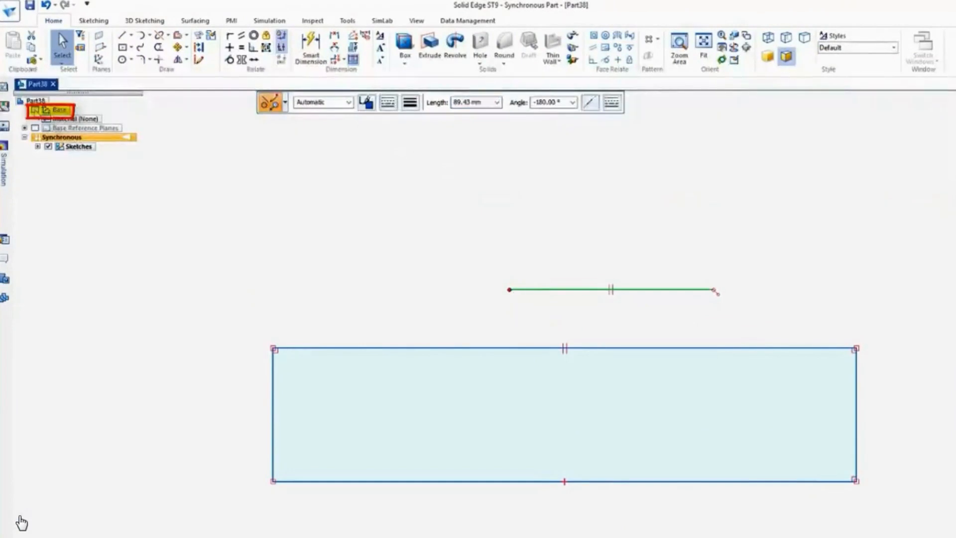
click(406, 246)
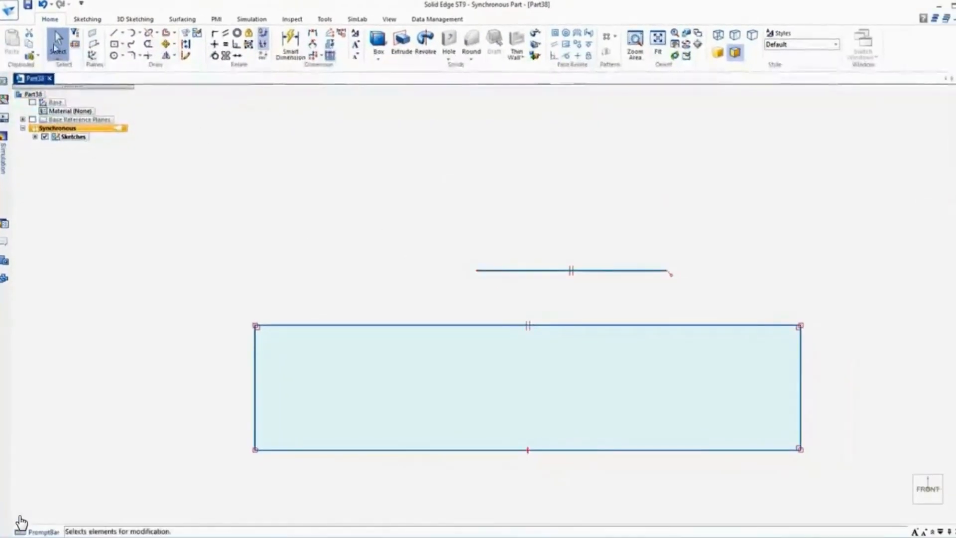
Stretch the free left endpoint of the upper line slightly outward and deselect the line
click(482, 271)
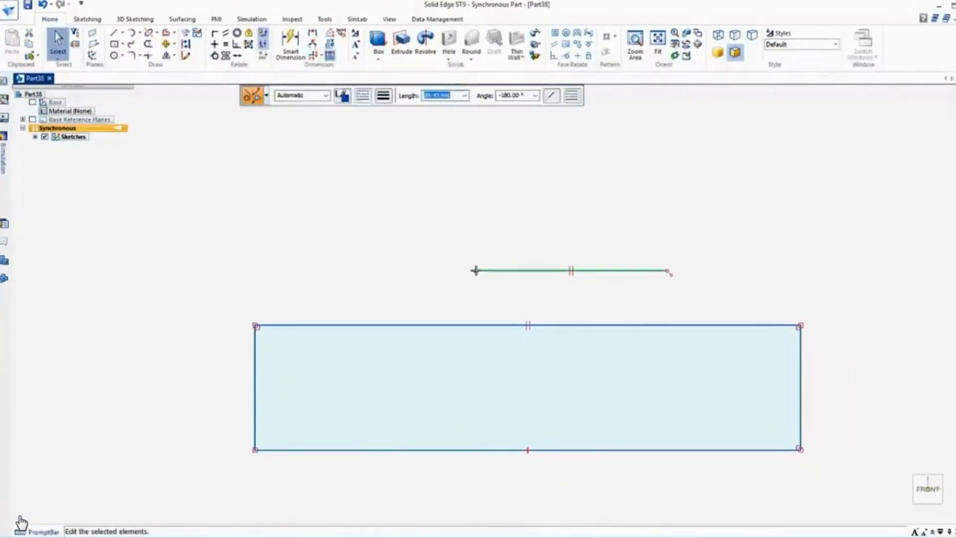
mouse_move(475, 267)
mouse_down()
mouse_move(491, 186)
mouse_move(480, 222)
mouse_move(466, 192)
mouse_move(448, 197)
mouse_move(488, 201)
mouse_move(254, 222)
mouse_move(516, 259)
mouse_move(642, 260)
mouse_move(438, 259)
mouse_move(468, 258)
mouse_up()
click(411, 222)
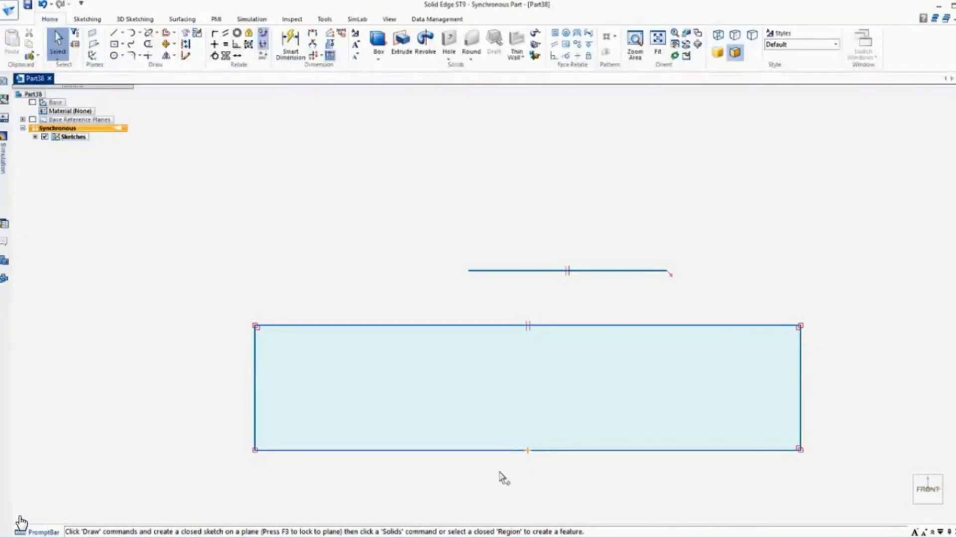
Delete the horizontal relation from the rectangle's bottom line
drag(496, 470, 573, 429)
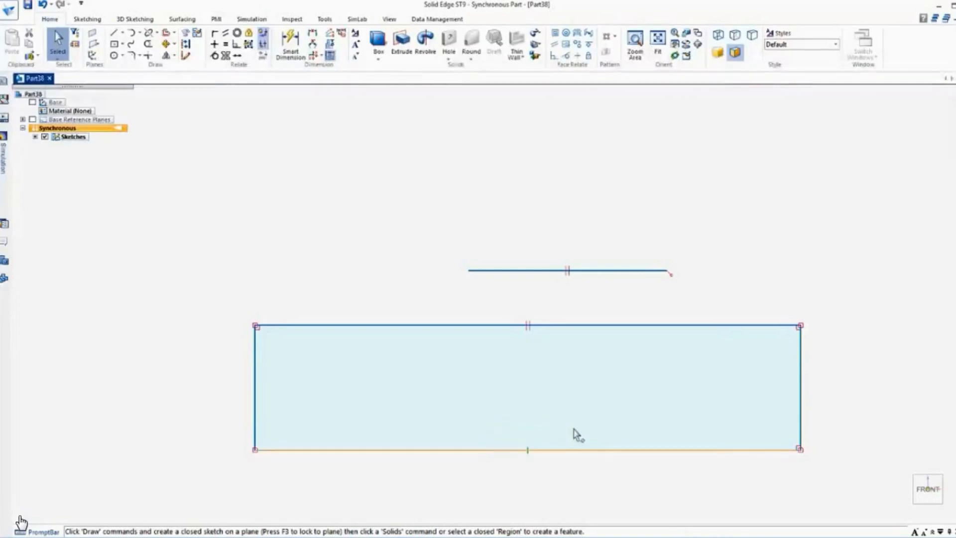
key(Escape)
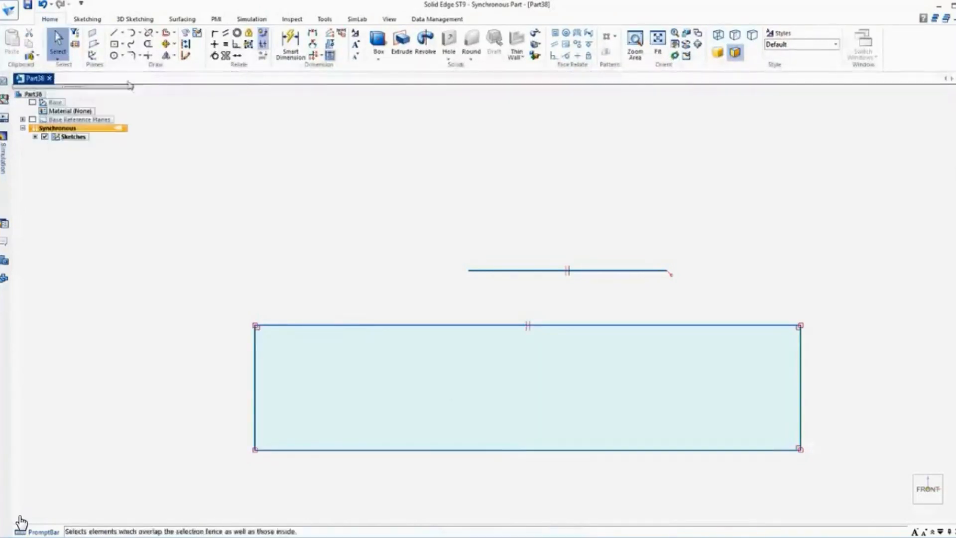
Tilt the upper line by moving its free left endpoint upward so the parallel rectangle rotates with it
click(479, 272)
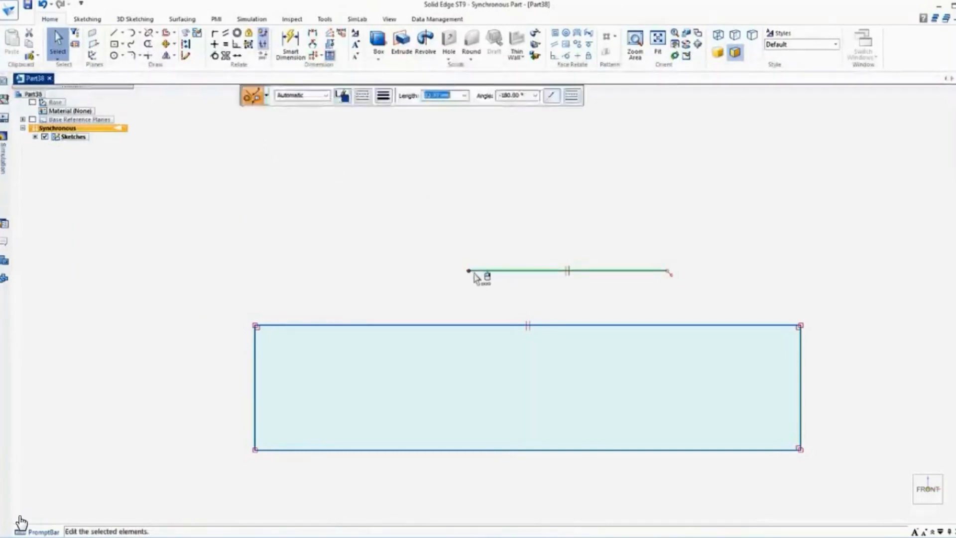
drag(470, 274, 478, 246)
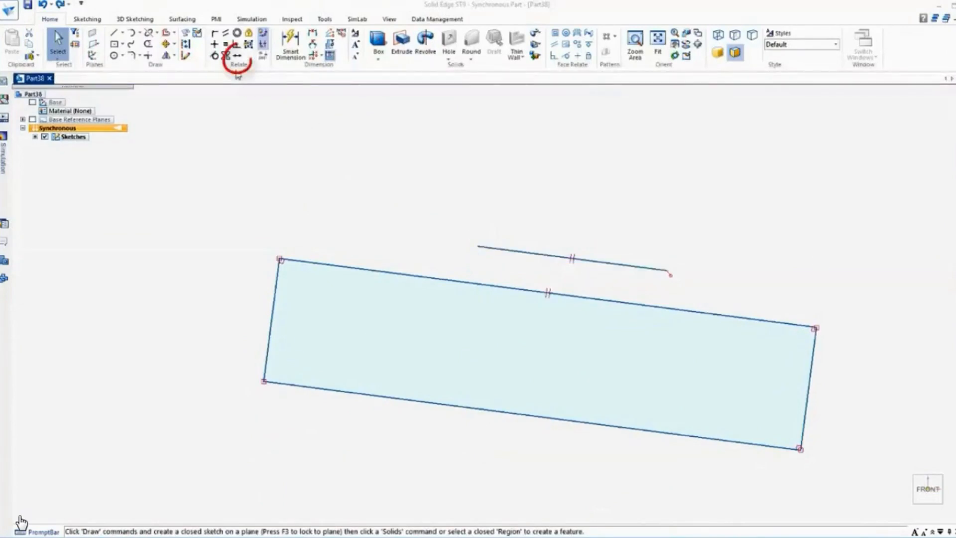
Draw three separate slanted lines above the rectangle and the upper line, spread out from one side to the other
click(238, 56)
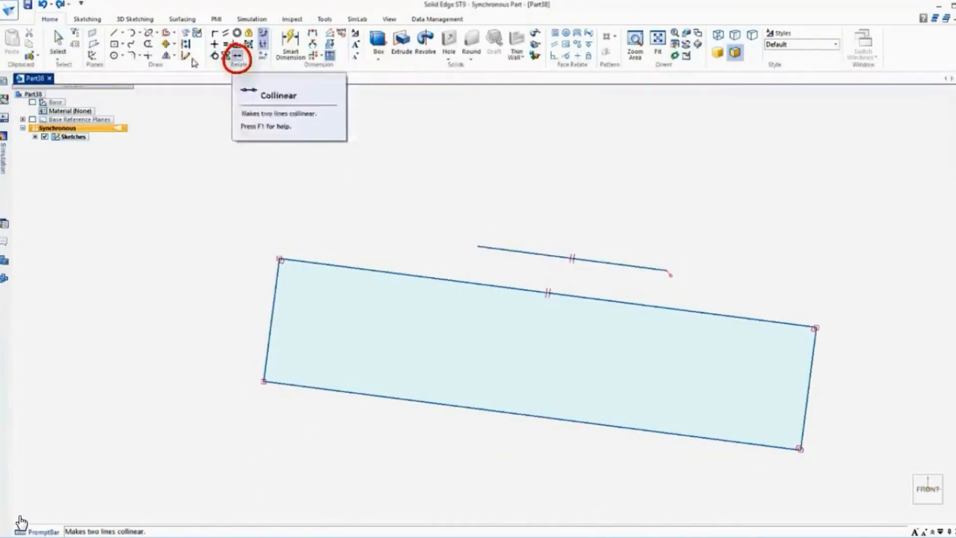
click(114, 32)
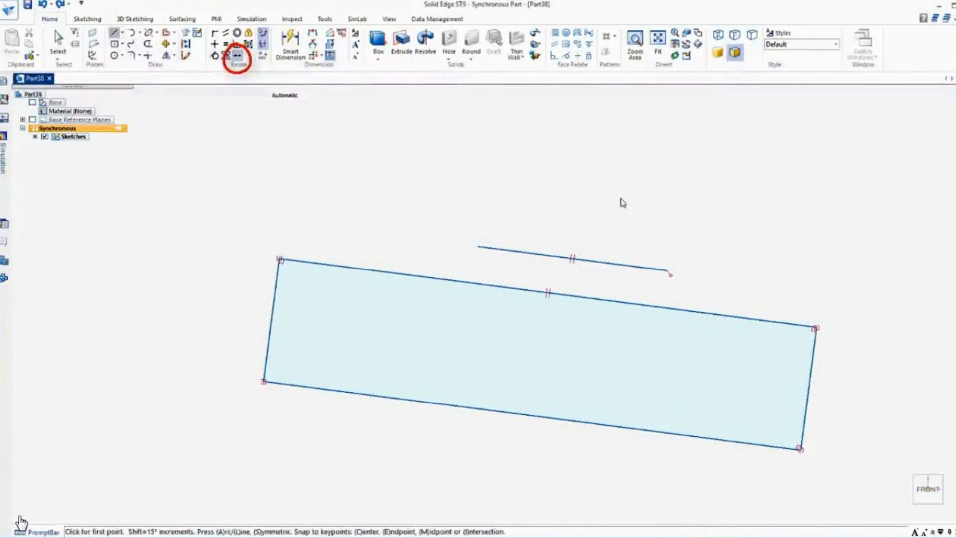
click(780, 132)
click(658, 189)
right_click(562, 196)
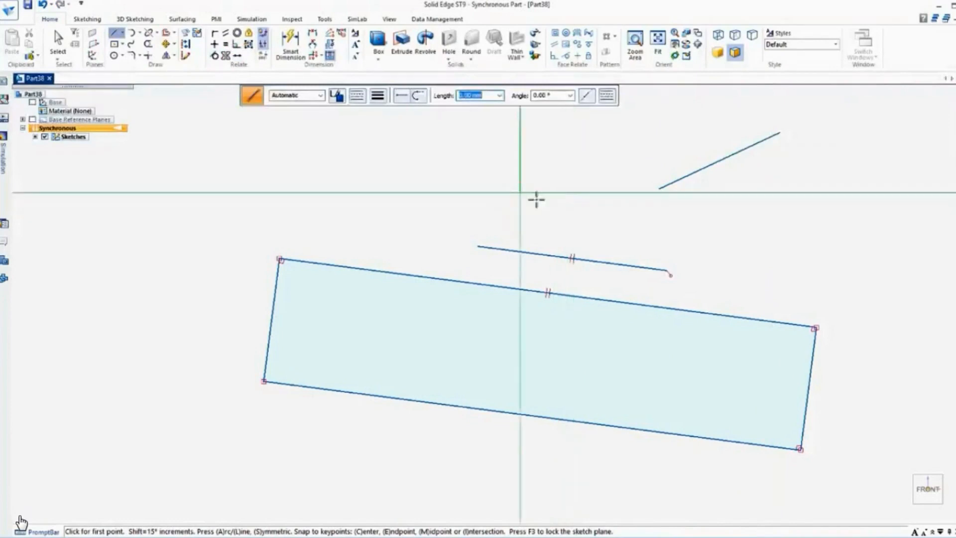
click(577, 211)
click(449, 174)
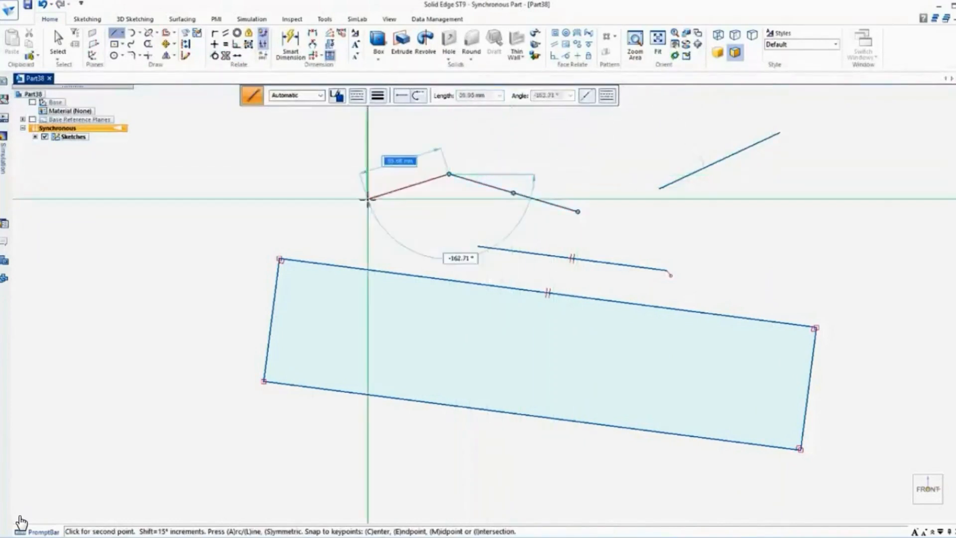
right_click(367, 199)
click(375, 168)
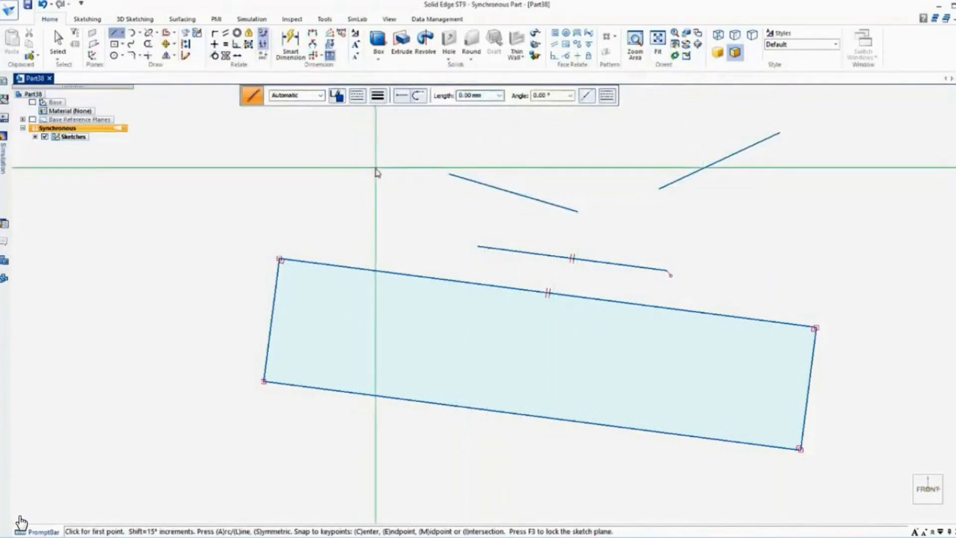
click(265, 221)
right_click(207, 188)
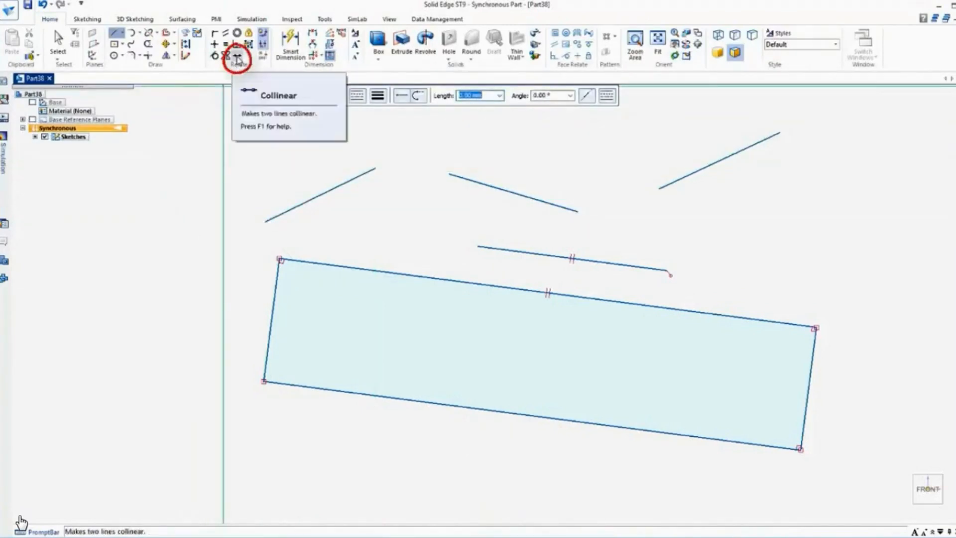
Make the three new slanted lines collinear with one another
click(237, 57)
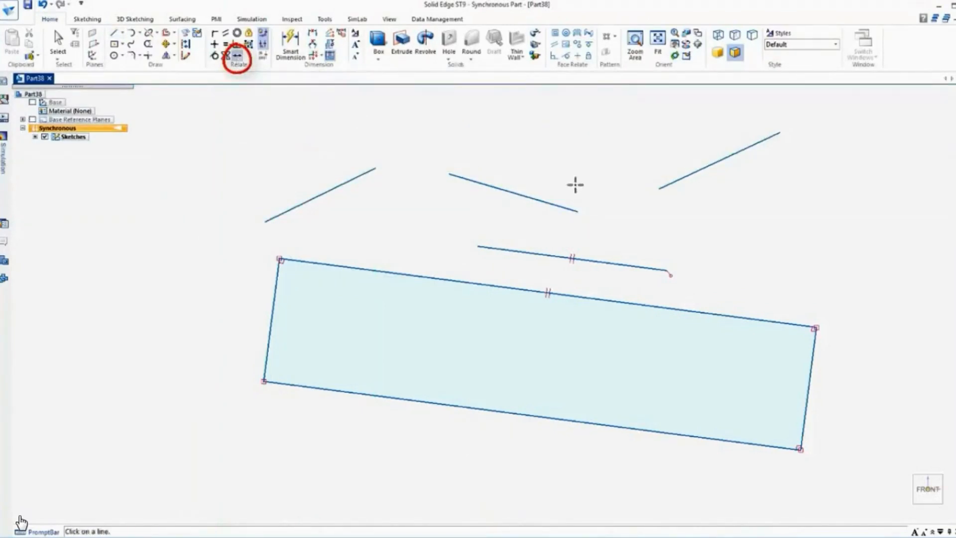
click(690, 175)
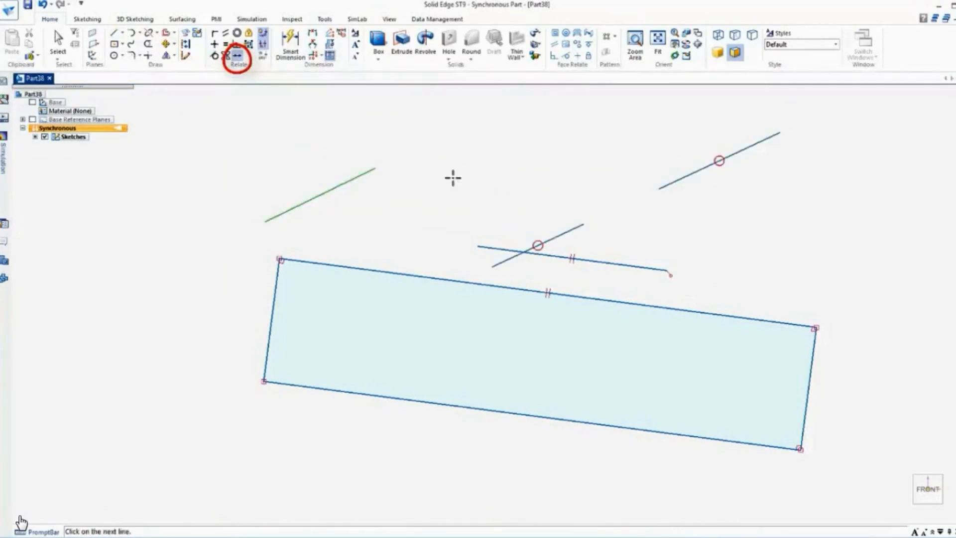
click(666, 183)
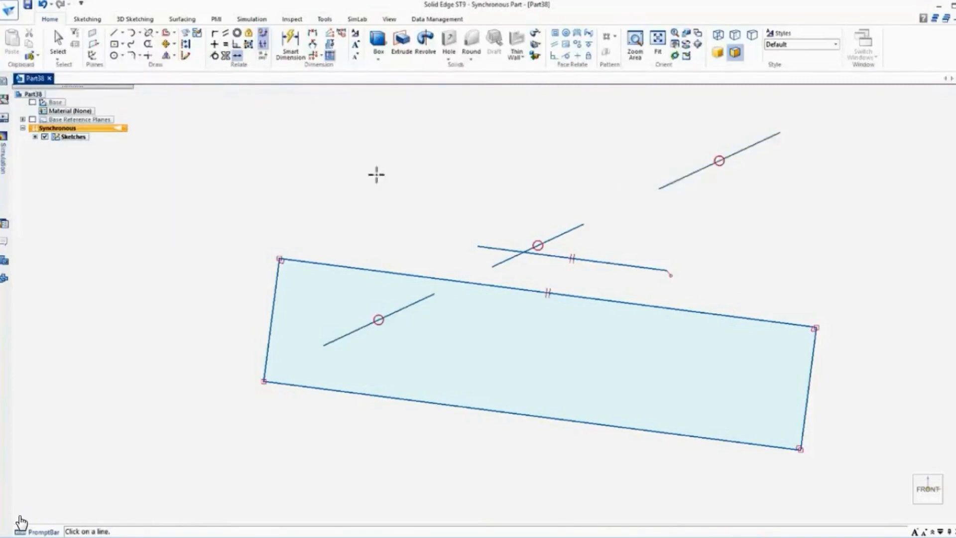
Make the middle collinear line parallel to the upper line with the locked endpoint
click(225, 33)
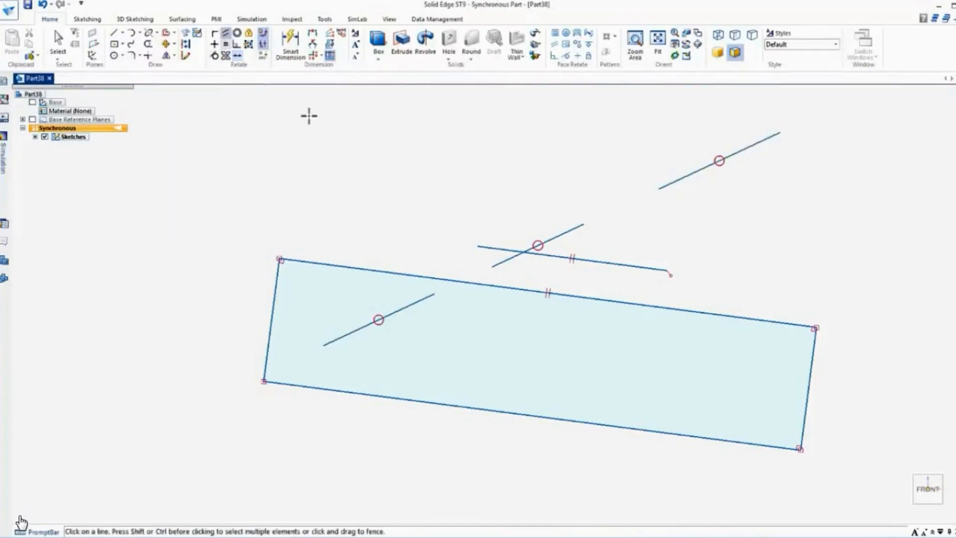
click(572, 229)
click(618, 263)
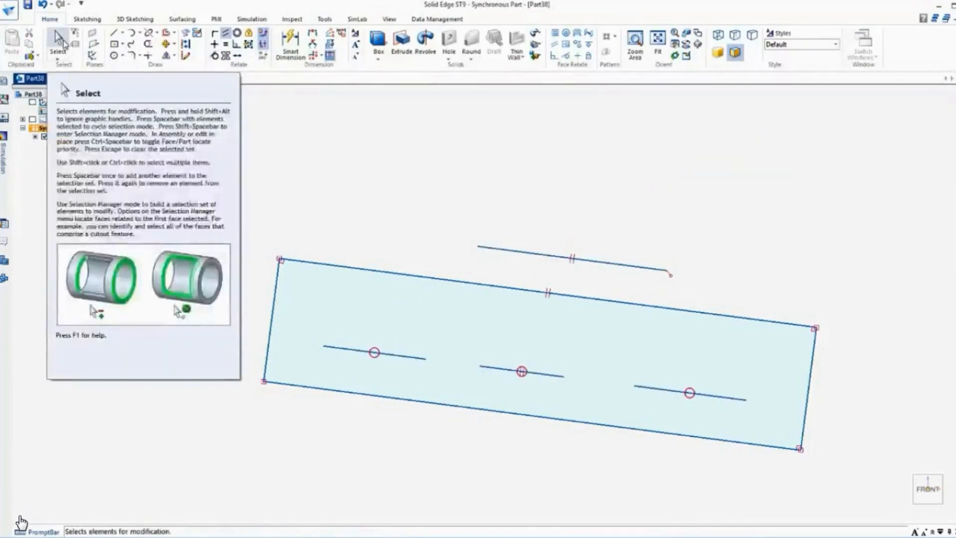
Try moving the upper line's free left endpoint to test the parallel and collinear relations
click(60, 44)
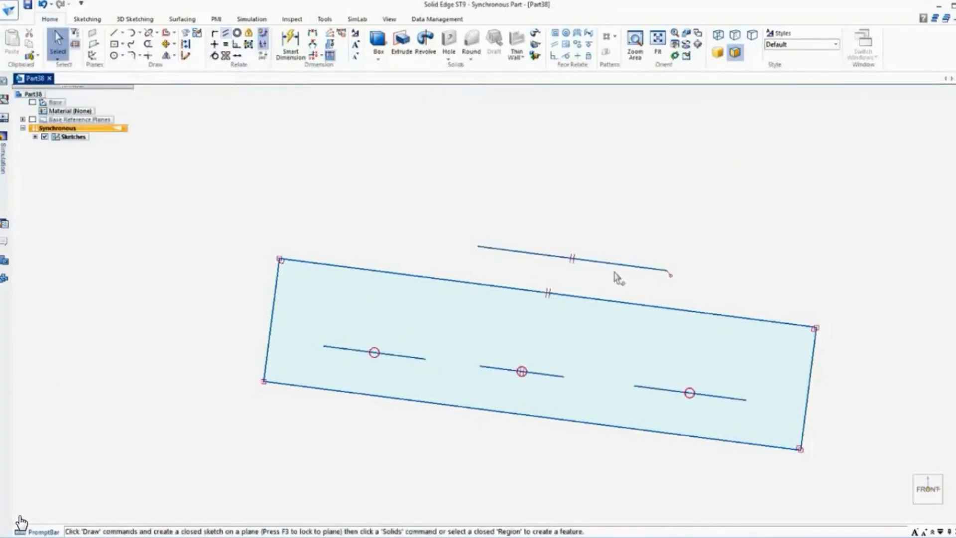
click(479, 247)
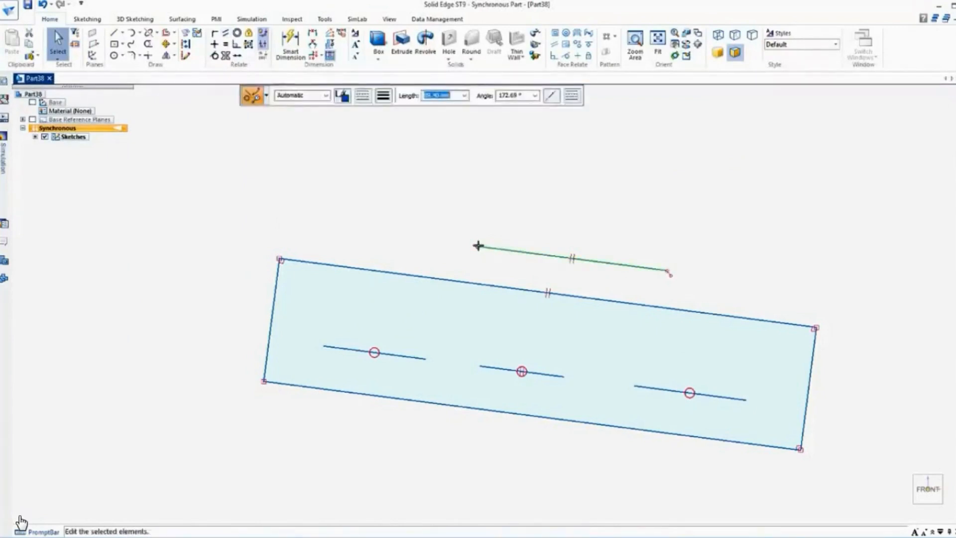
drag(478, 246, 513, 229)
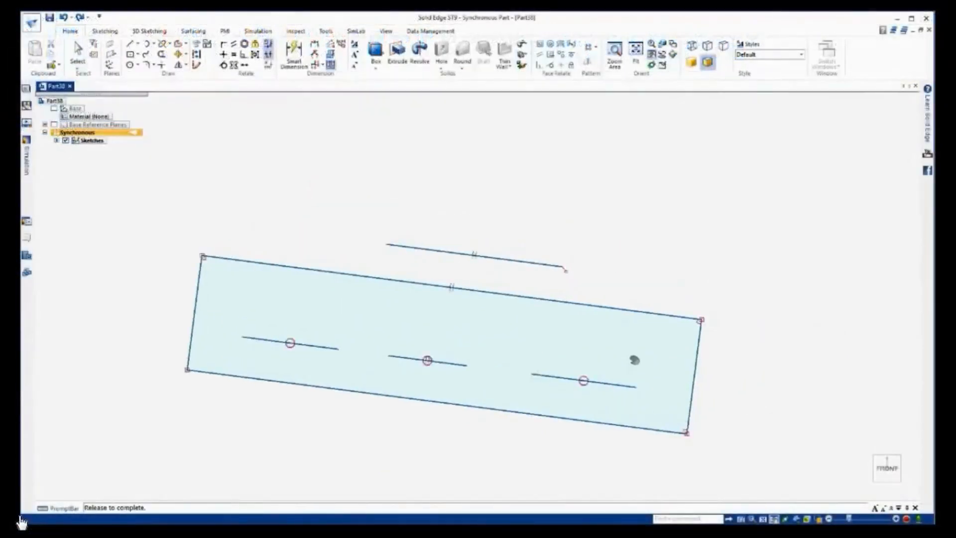
Draw two separate slanted lines in the empty area to the right of the rectangle, the first steeper than the second
mouse_move(634, 360)
mouse_down()
mouse_move(401, 403)
mouse_move(348, 395)
mouse_up()
key(Escape)
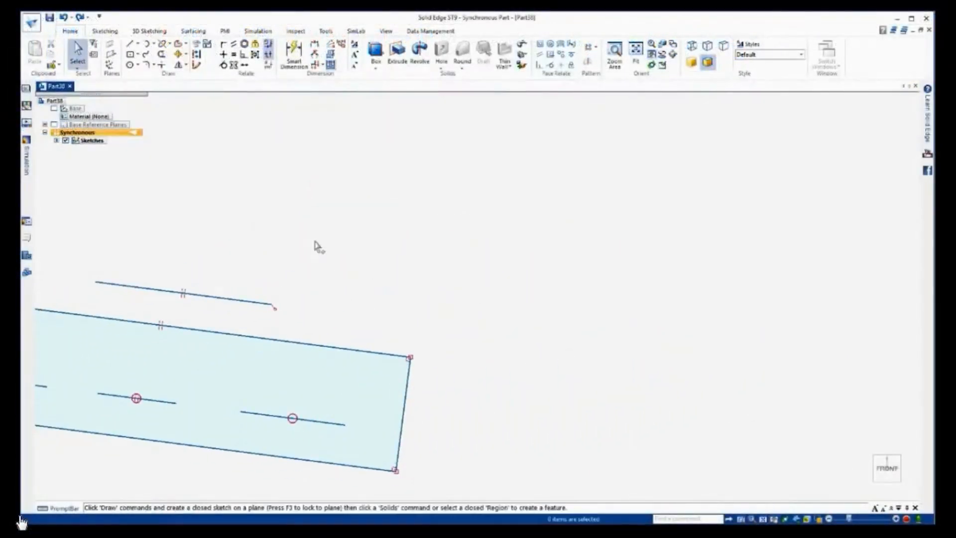
click(129, 43)
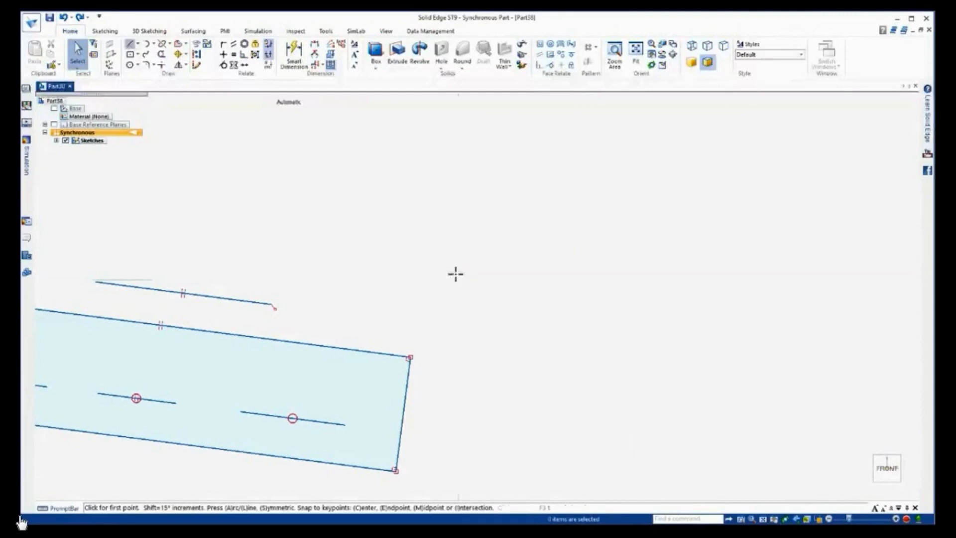
click(501, 336)
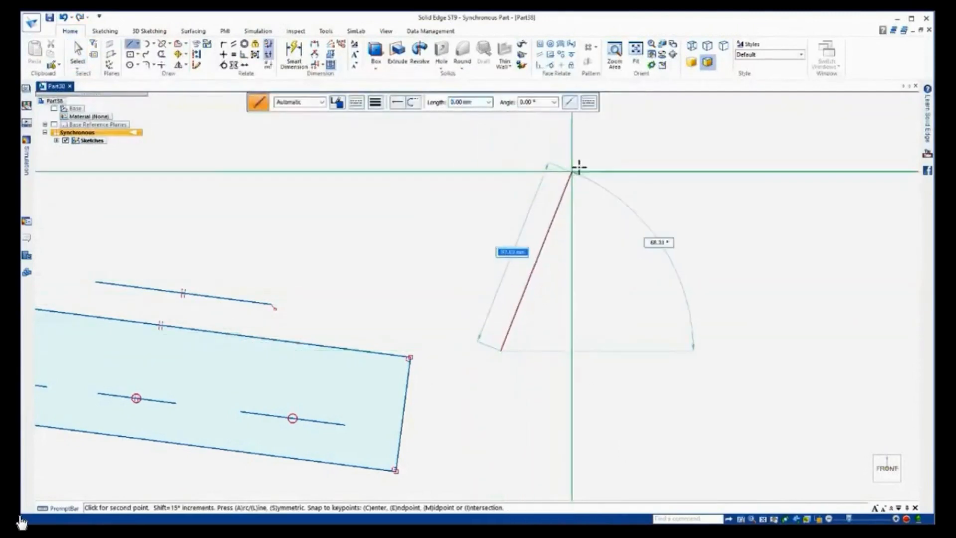
click(621, 155)
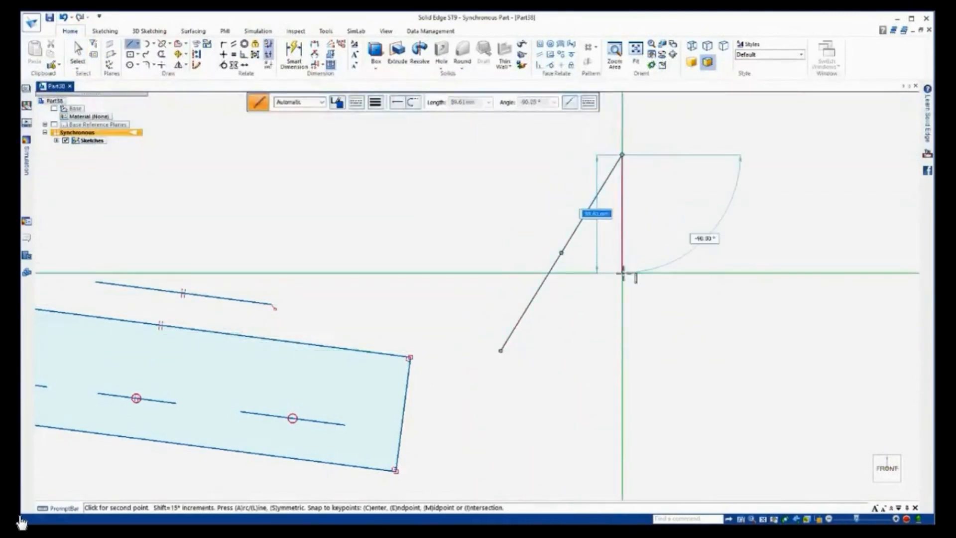
right_click(613, 322)
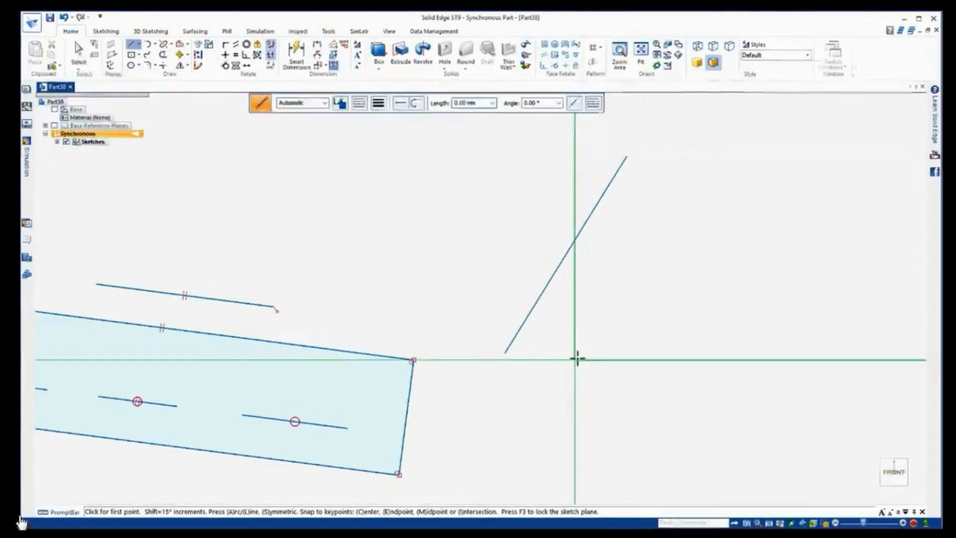
click(577, 358)
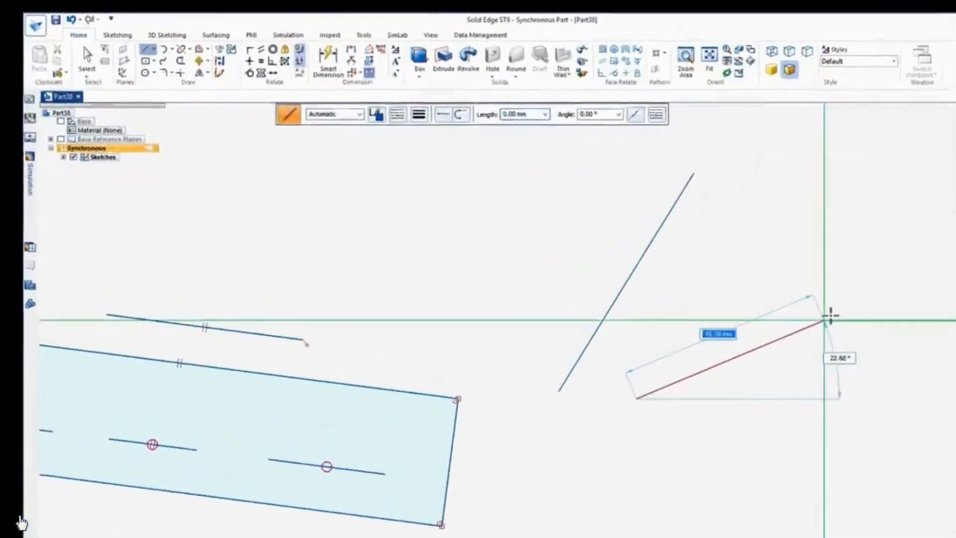
click(858, 271)
right_click(857, 271)
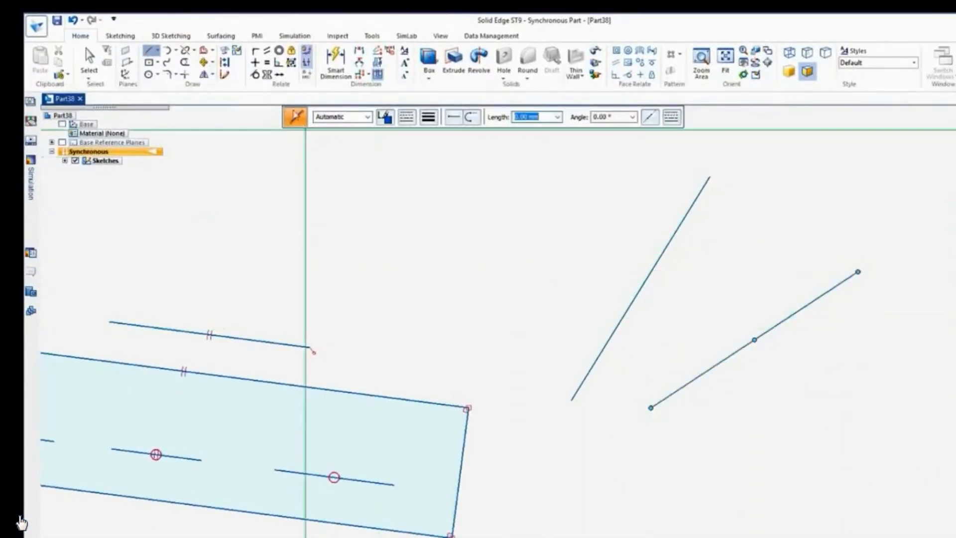
Try the Horizontal/Vertical relation on both new slanted lines and undo the two relations
click(255, 64)
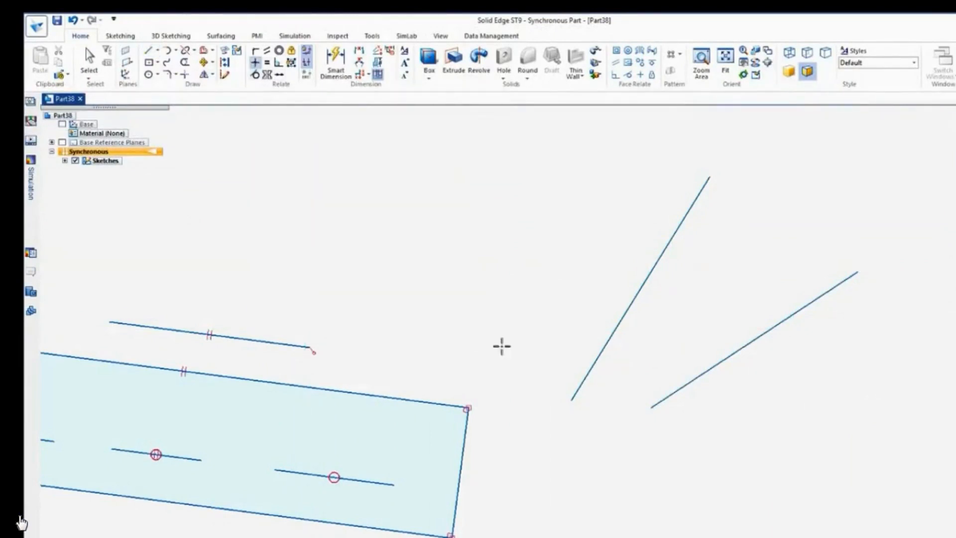
click(596, 365)
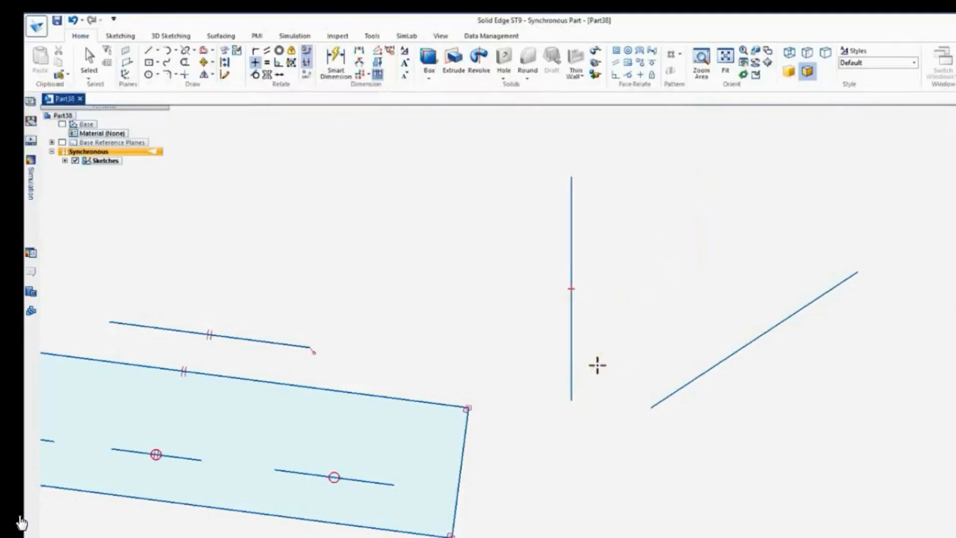
click(686, 385)
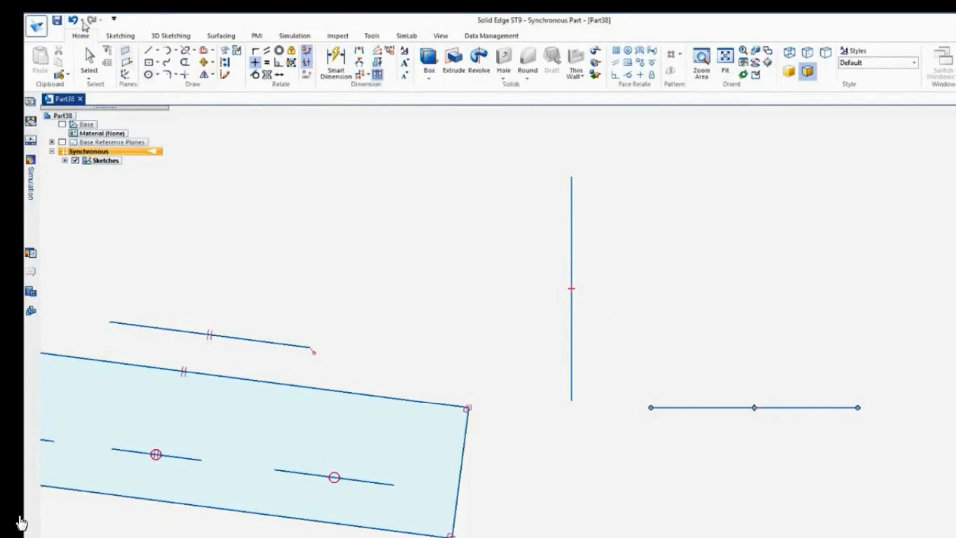
click(75, 21)
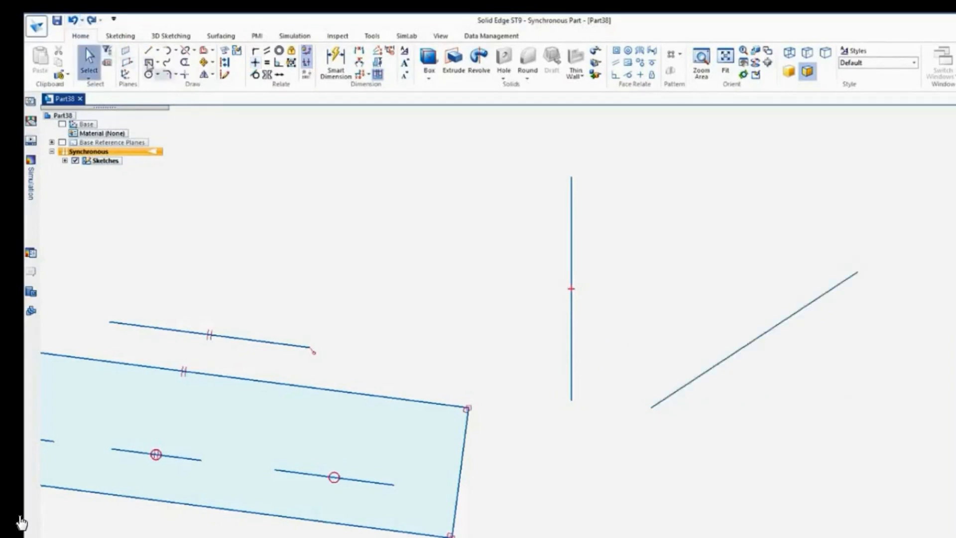
click(75, 21)
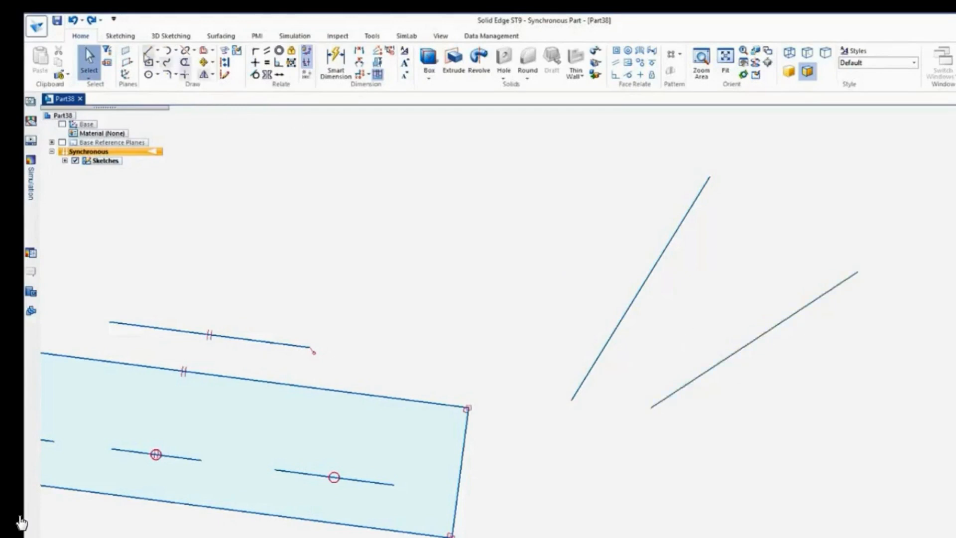
Apply the Horizontal/Vertical relation to both slanted lines, making the steeper one vertical and the shallower one horizontal
click(255, 62)
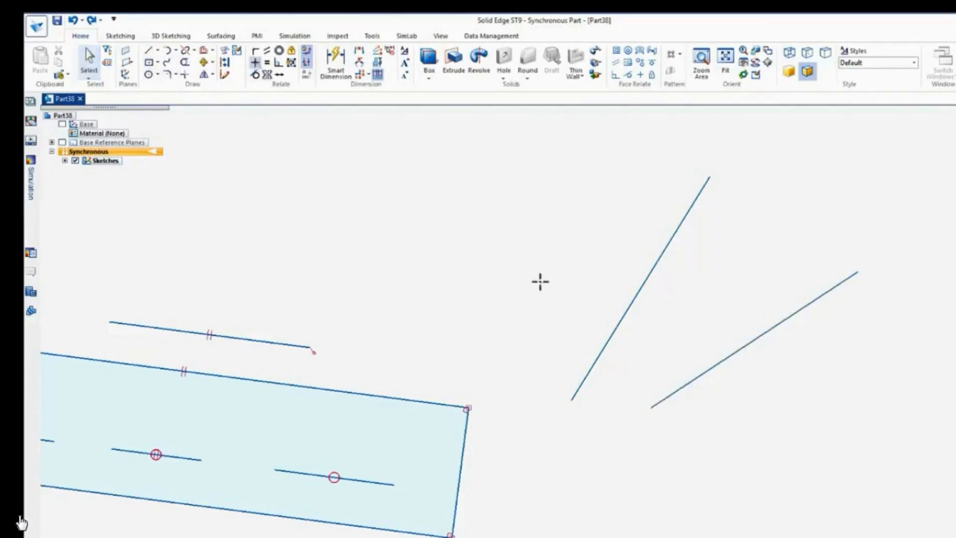
click(608, 338)
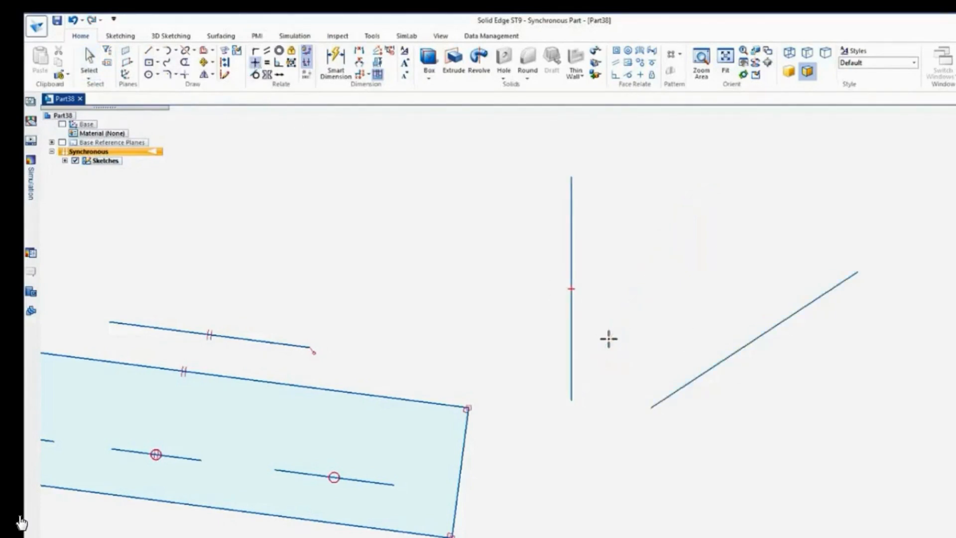
click(697, 377)
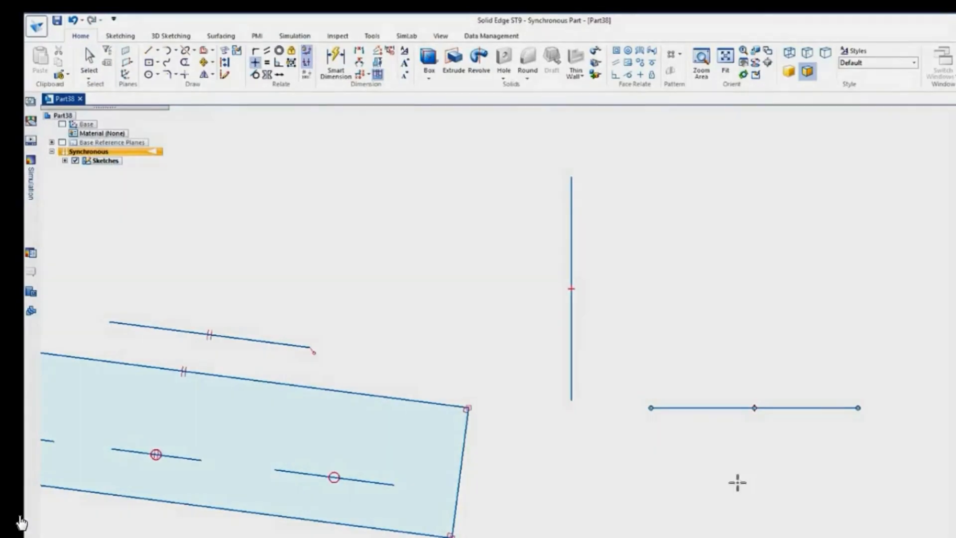